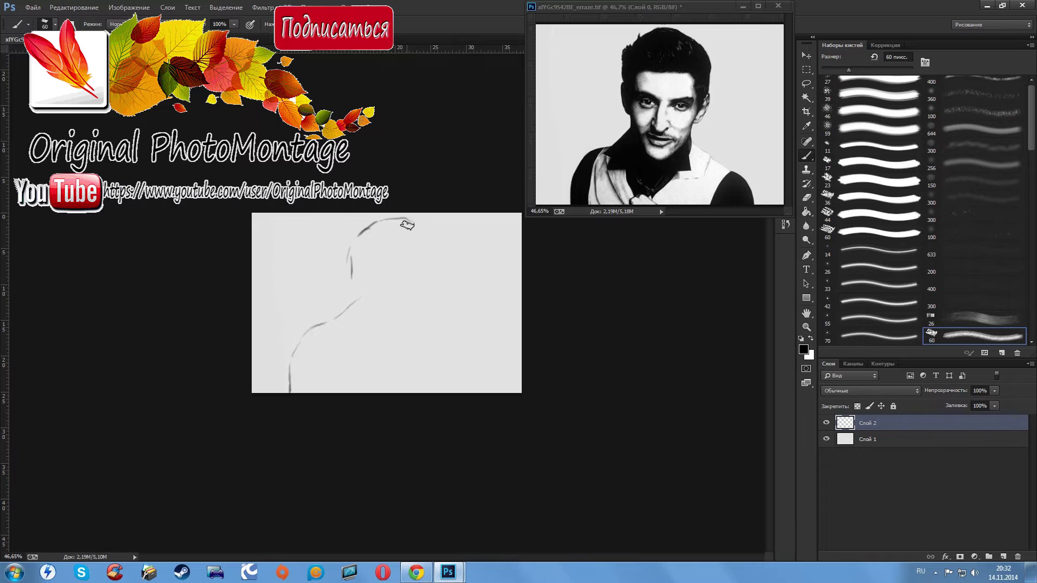
Sketch the jaw, chin, hair and left shoulder with loose brush strokes
{"action": "left_click_drag", "start_coordinate": [352, 280], "coordinate": [414, 305]}
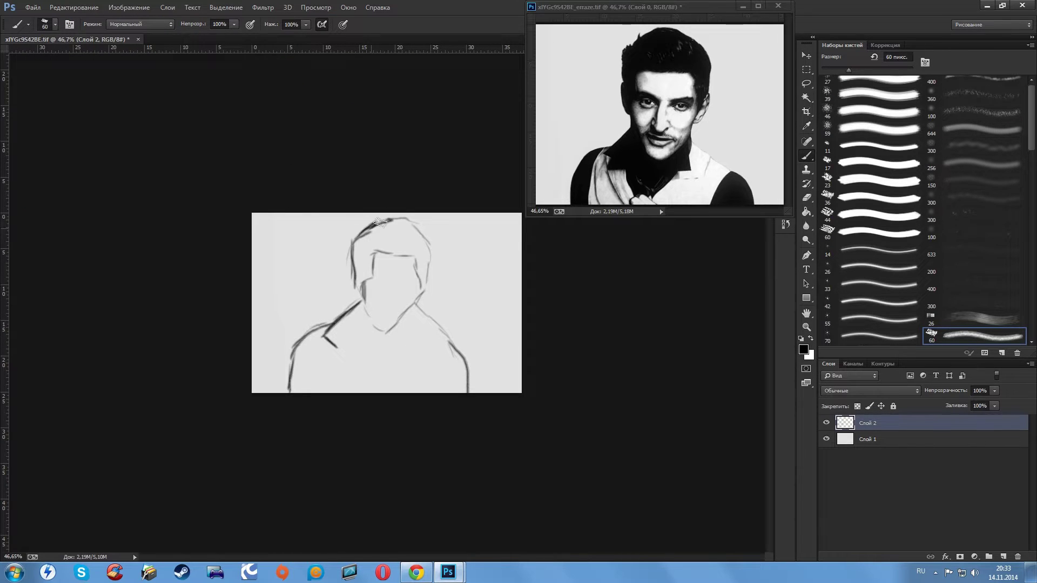
{"action": "left_click_drag", "start_coordinate": [380, 222], "coordinate": [377, 290]}
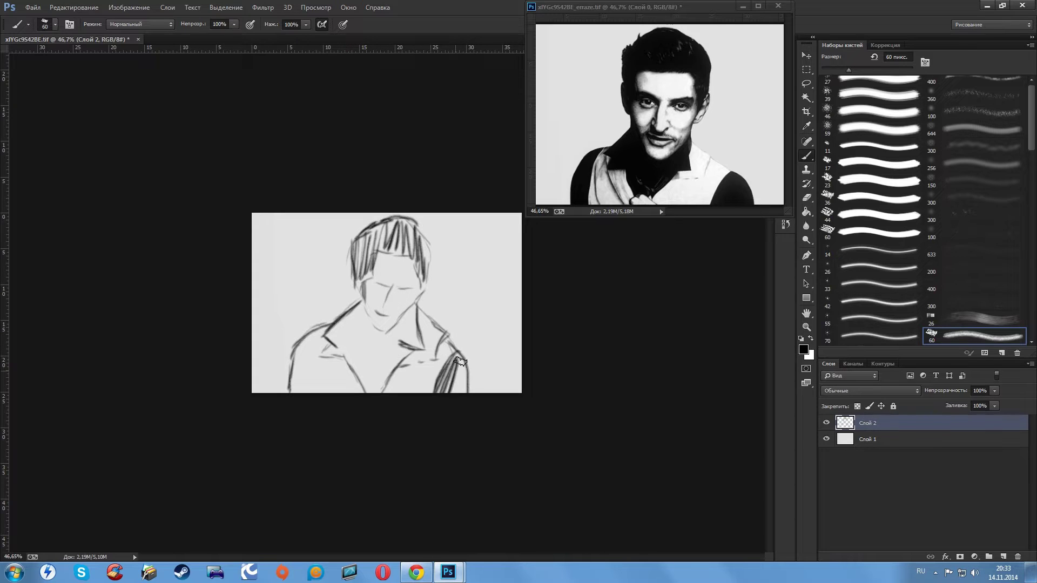
{"action": "left_click_drag", "start_coordinate": [287, 362], "coordinate": [336, 373]}
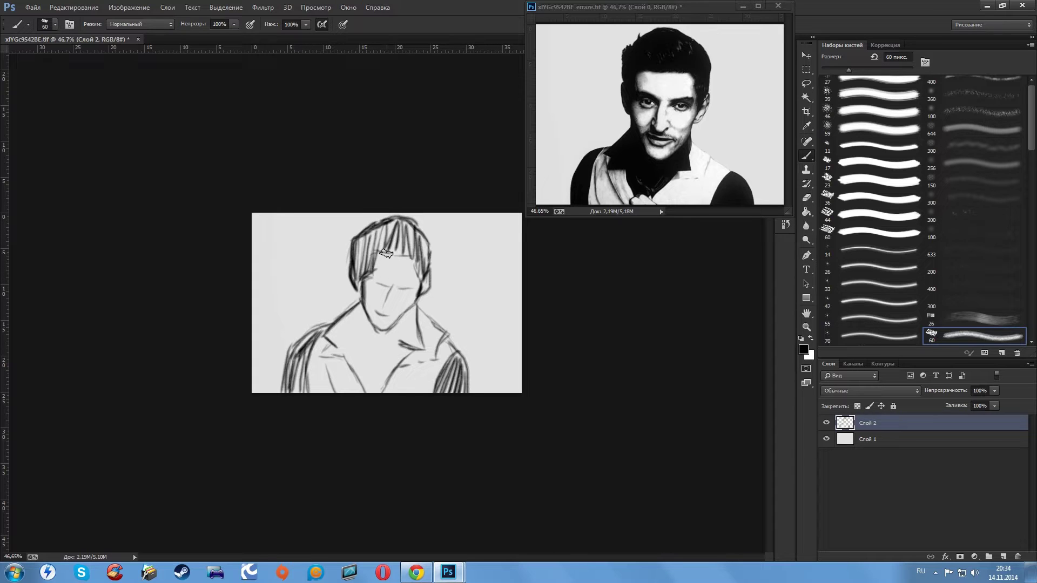
Switch to black and hatch the hair, neck and collar dark
{"action": "key", "text": "x"}
{"action": "left_click_drag", "start_coordinate": [420, 265], "coordinate": [391, 244]}
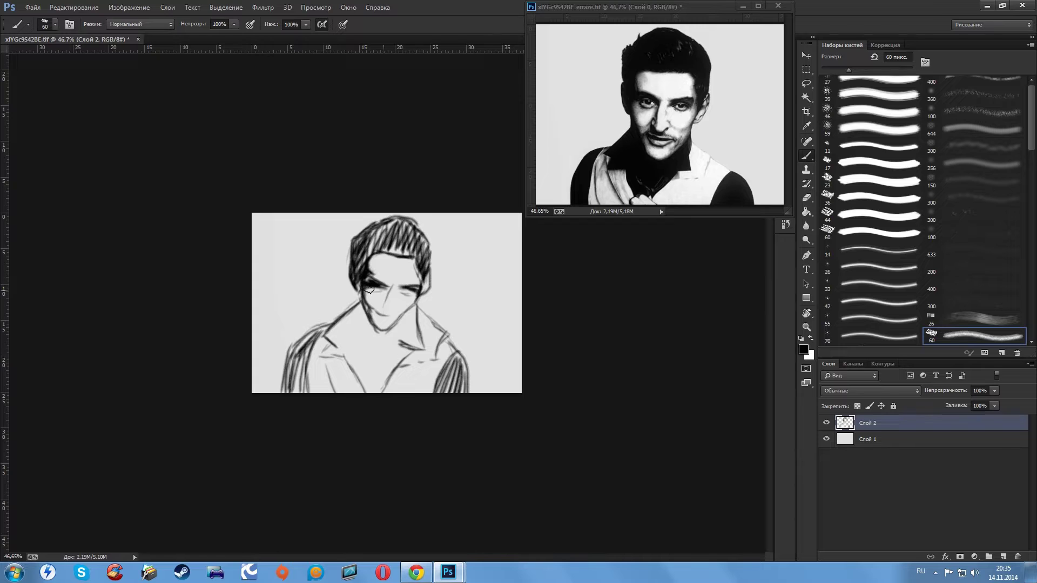
{"action": "left_click_drag", "start_coordinate": [378, 311], "coordinate": [364, 374]}
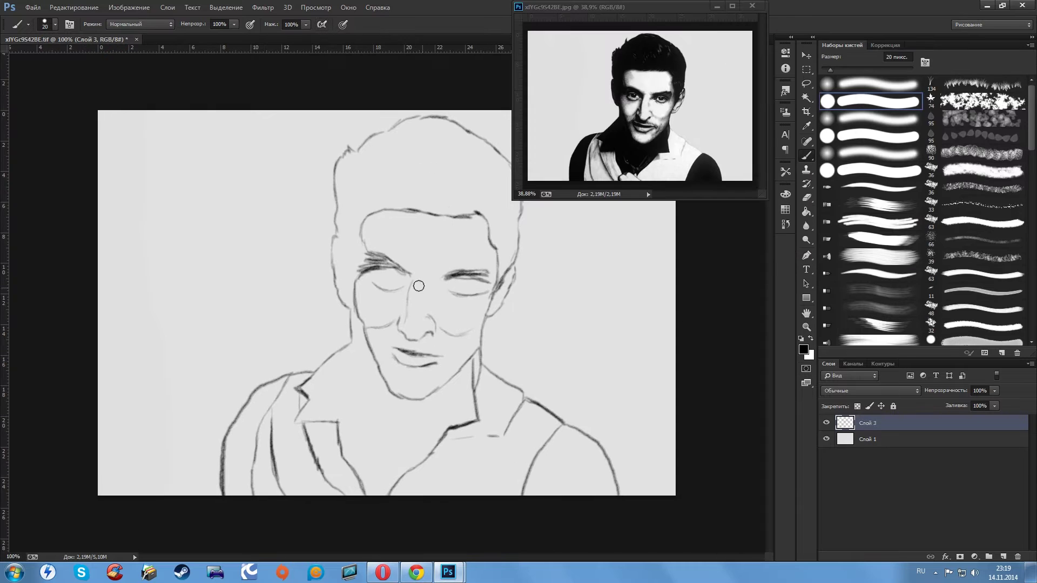
Block in the top of the head and right side of the hair with black
{"action": "mouse_move", "coordinate": [344, 162]}
{"action": "left_mouse_down"}
{"action": "mouse_move", "coordinate": [339, 275]}
{"action": "mouse_move", "coordinate": [359, 200]}
{"action": "mouse_move", "coordinate": [415, 203]}
{"action": "mouse_move", "coordinate": [510, 249]}
{"action": "mouse_move", "coordinate": [505, 178]}
{"action": "left_mouse_up"}
{"action": "left_click_drag", "start_coordinate": [594, 7], "coordinate": [622, 9]}
{"action": "mouse_move", "coordinate": [349, 162]}
{"action": "left_mouse_down"}
{"action": "mouse_move", "coordinate": [424, 118]}
{"action": "mouse_move", "coordinate": [476, 168]}
{"action": "mouse_move", "coordinate": [378, 162]}
{"action": "mouse_move", "coordinate": [443, 184]}
{"action": "left_mouse_up"}
{"action": "key", "text": "bracketright"}
{"action": "key", "text": "bracketright"}
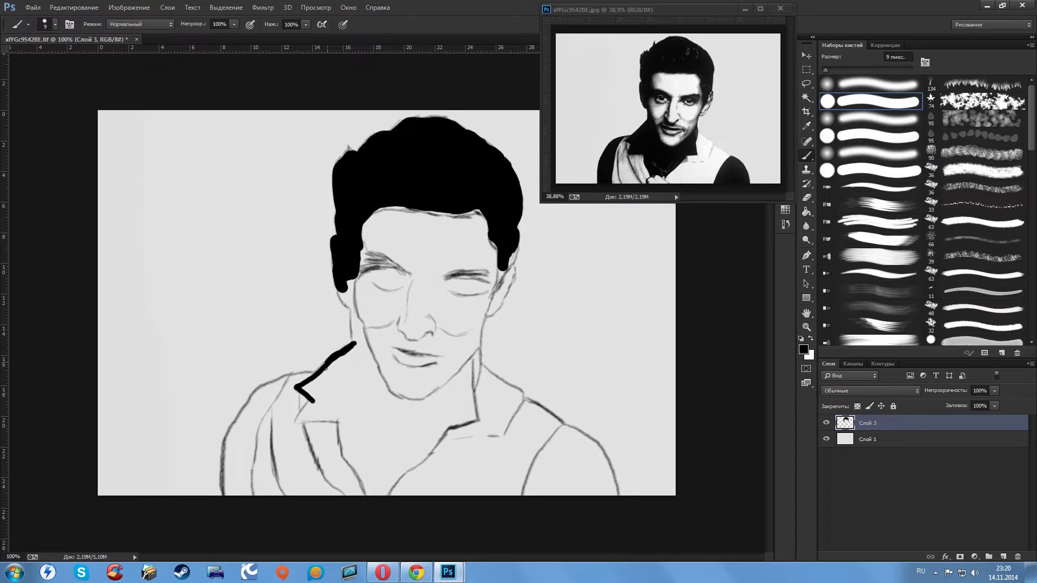
Fill the neck, collar and chest solid black, resizing the brush as needed
{"action": "left_click_drag", "start_coordinate": [382, 377], "coordinate": [383, 382]}
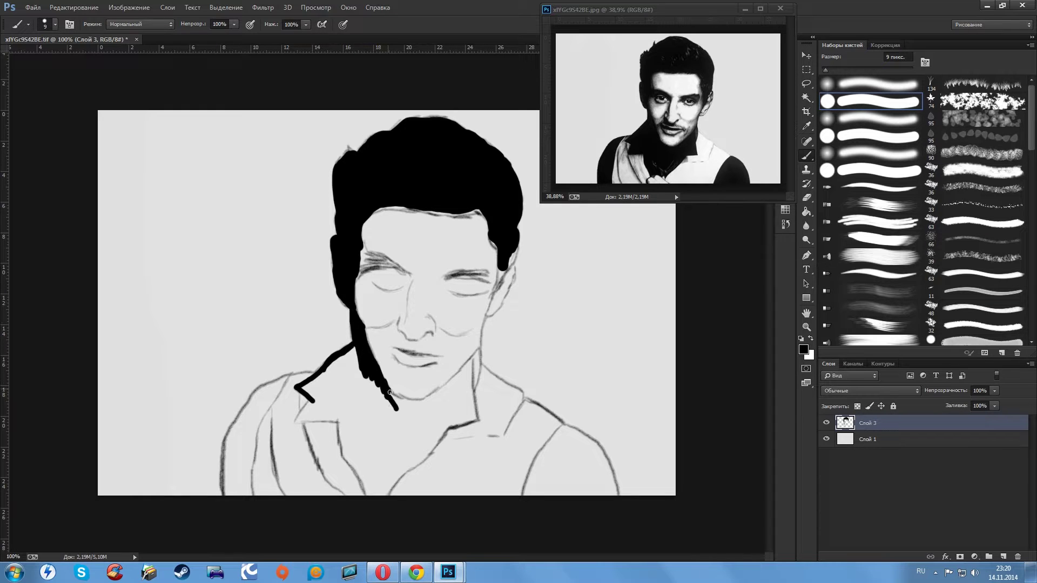
{"action": "key", "text": "bracketright"}
{"action": "key", "text": "bracketright"}
{"action": "key", "text": "bracketright"}
{"action": "mouse_move", "coordinate": [472, 419]}
{"action": "left_mouse_down"}
{"action": "mouse_move", "coordinate": [442, 394]}
{"action": "mouse_move", "coordinate": [413, 409]}
{"action": "left_mouse_up"}
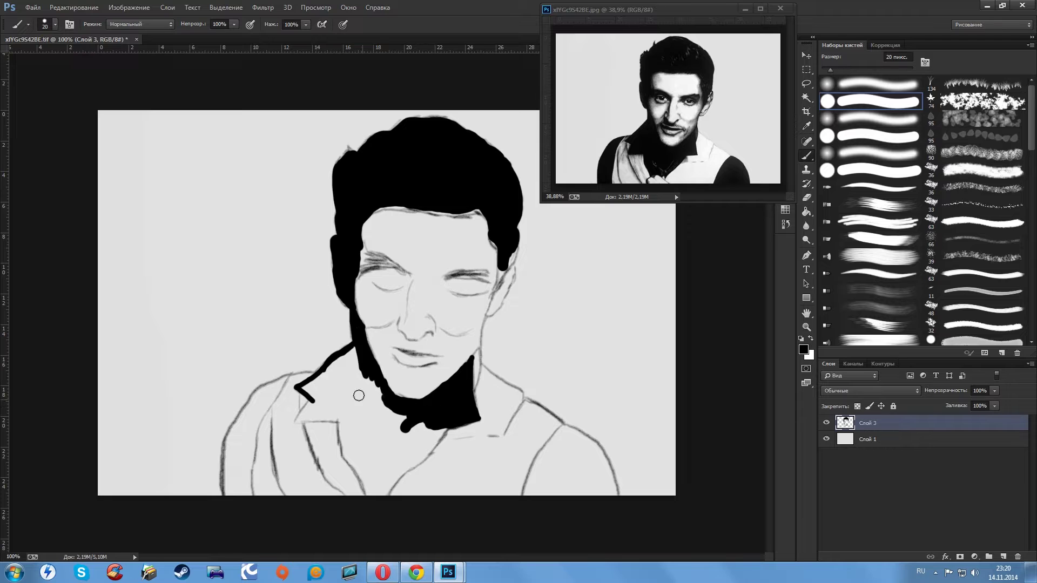
{"action": "mouse_move", "coordinate": [360, 350]}
{"action": "left_mouse_down"}
{"action": "mouse_move", "coordinate": [378, 465]}
{"action": "mouse_move", "coordinate": [398, 407]}
{"action": "mouse_move", "coordinate": [351, 454]}
{"action": "left_mouse_up"}
{"action": "key", "text": "bracketleft"}
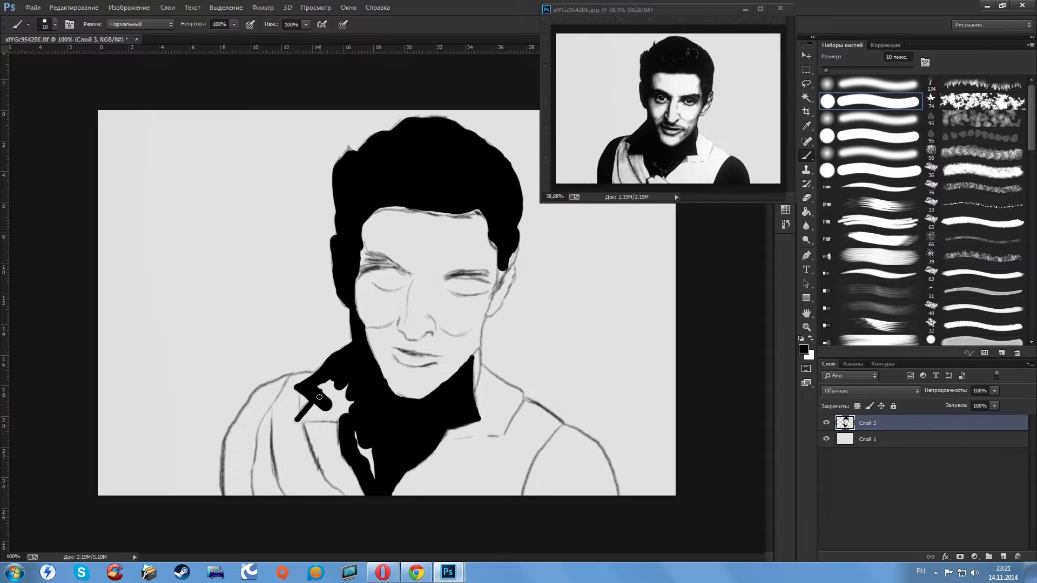
{"action": "left_click_drag", "start_coordinate": [314, 404], "coordinate": [437, 404]}
Fill the right and left shoulders black and start painting white across the shirt
{"action": "key", "text": "bracketright"}
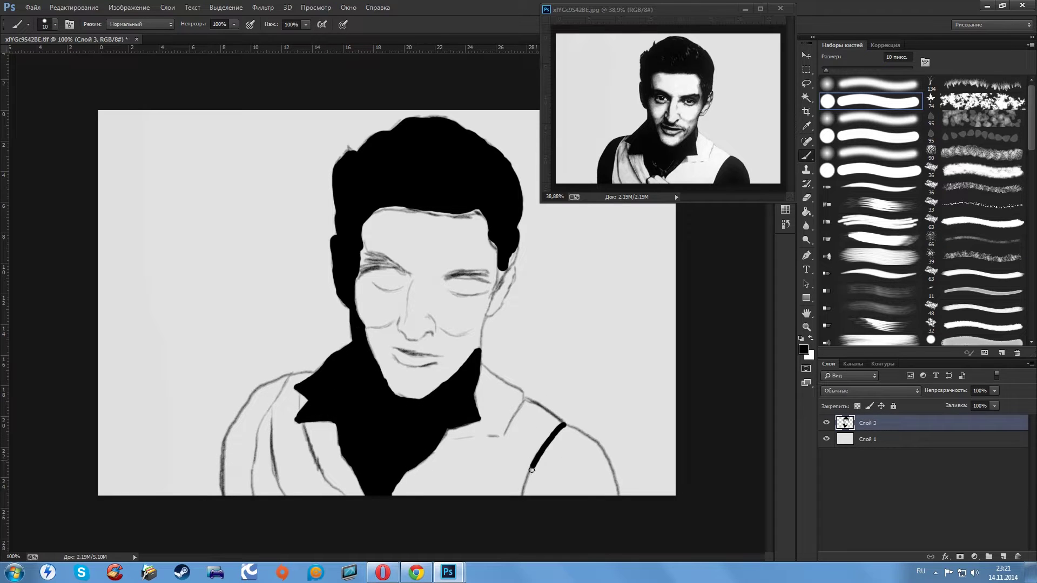
{"action": "key", "text": "bracketright"}
{"action": "key", "text": "bracketright"}
{"action": "key", "text": "bracketright"}
{"action": "mouse_move", "coordinate": [595, 446]}
{"action": "left_mouse_down"}
{"action": "mouse_move", "coordinate": [572, 481]}
{"action": "mouse_move", "coordinate": [596, 453]}
{"action": "left_mouse_up"}
{"action": "mouse_move", "coordinate": [230, 443]}
{"action": "left_mouse_down"}
{"action": "mouse_move", "coordinate": [246, 492]}
{"action": "mouse_move", "coordinate": [233, 428]}
{"action": "left_mouse_up"}
{"action": "key", "text": "bracketleft"}
{"action": "key", "text": "bracketleft"}
{"action": "key", "text": "bracketleft"}
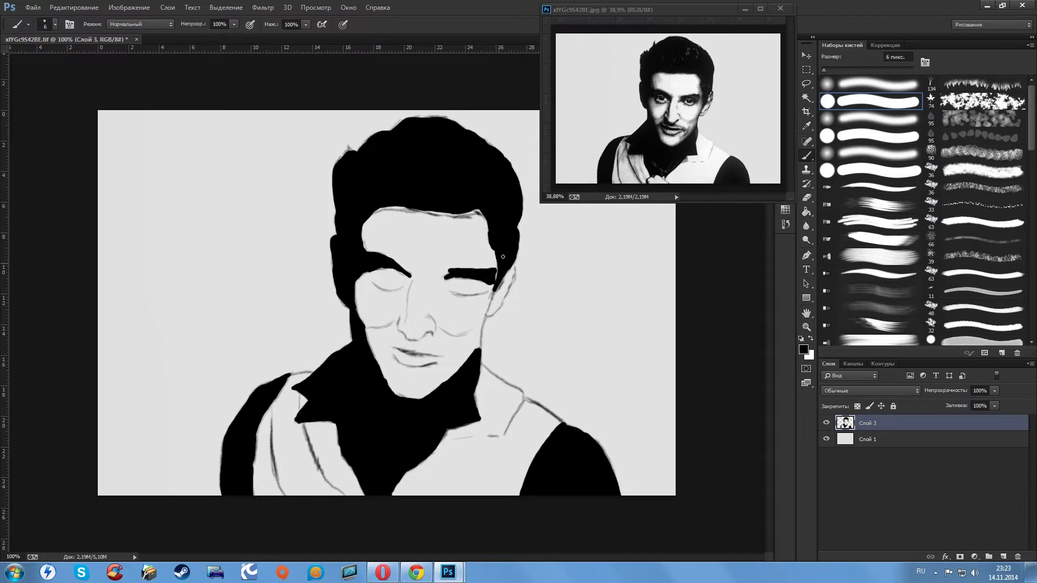
{"action": "mouse_move", "coordinate": [463, 432]}
{"action": "left_mouse_down"}
{"action": "mouse_move", "coordinate": [521, 445]}
{"action": "mouse_move", "coordinate": [544, 429]}
{"action": "left_mouse_up"}
Load the layer's pixels as a selection and shade the left lapel and lower shirt grey
{"action": "left_click", "coordinate": [845, 424], "text": "ctrl"}
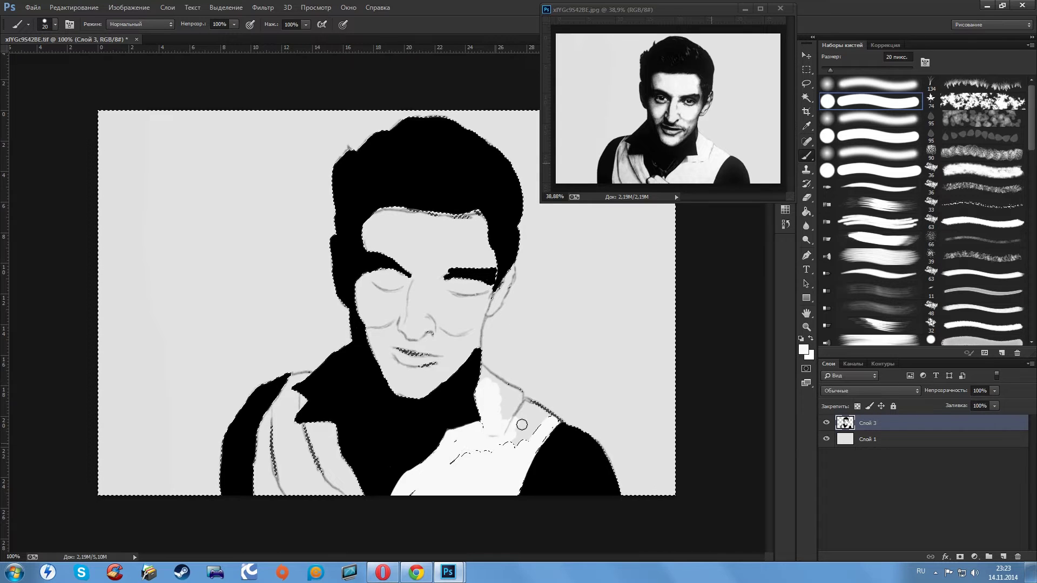
{"action": "key", "text": "bracketleft"}
{"action": "key", "text": "bracketleft"}
{"action": "key", "text": "bracketleft"}
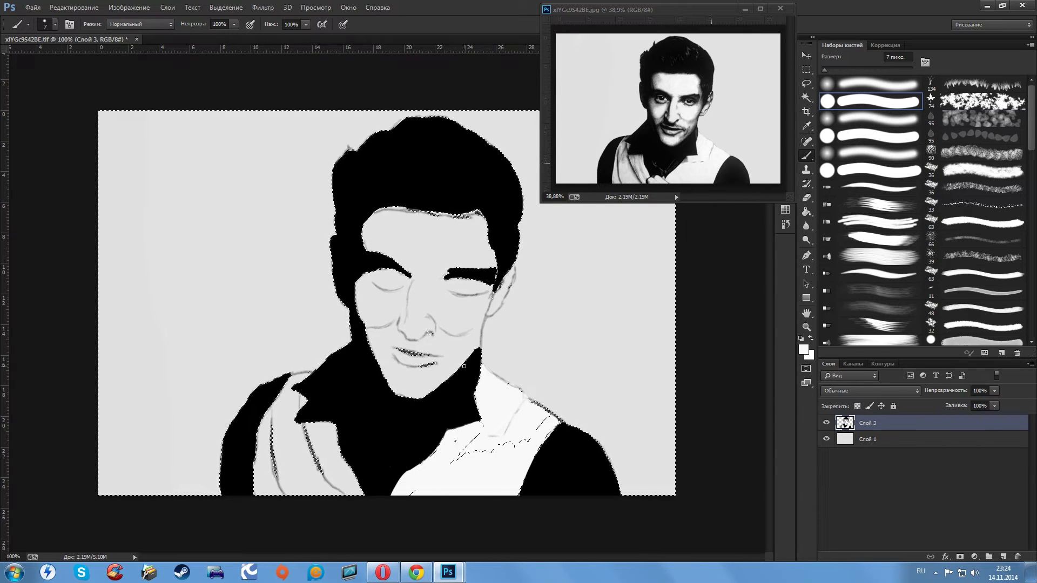
{"action": "mouse_move", "coordinate": [270, 410]}
{"action": "left_mouse_down"}
{"action": "mouse_move", "coordinate": [281, 438]}
{"action": "mouse_move", "coordinate": [339, 489]}
{"action": "left_mouse_up"}
{"action": "mouse_move", "coordinate": [262, 449]}
{"action": "left_mouse_down"}
{"action": "mouse_move", "coordinate": [258, 494]}
{"action": "mouse_move", "coordinate": [260, 457]}
{"action": "left_mouse_up"}
{"action": "left_click_drag", "start_coordinate": [302, 373], "coordinate": [259, 475]}
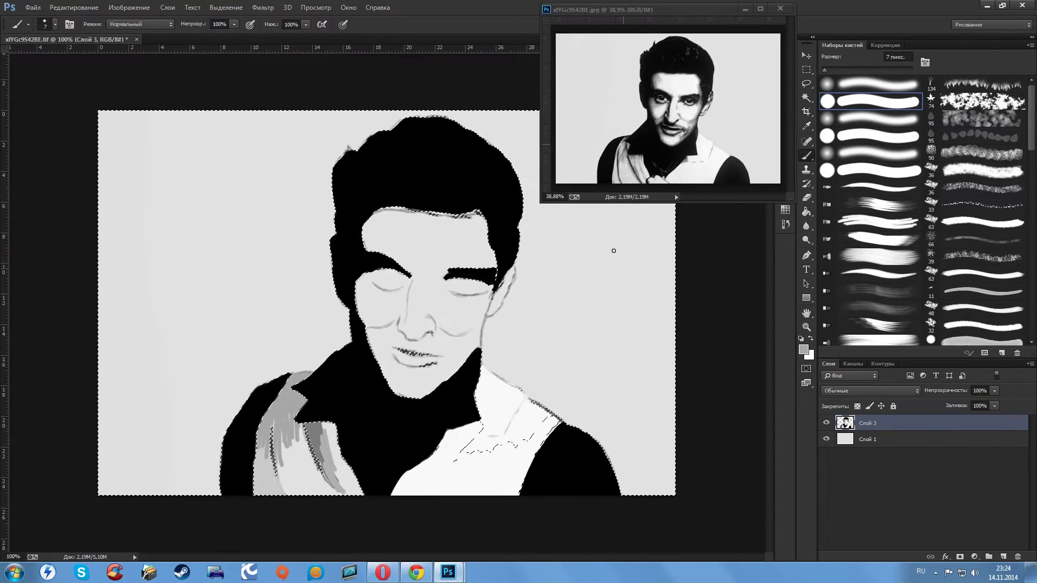
{"action": "left_click_drag", "start_coordinate": [313, 448], "coordinate": [340, 491]}
Clear the selection and add a short dark stroke on the collar
{"action": "key", "text": "ctrl+d"}
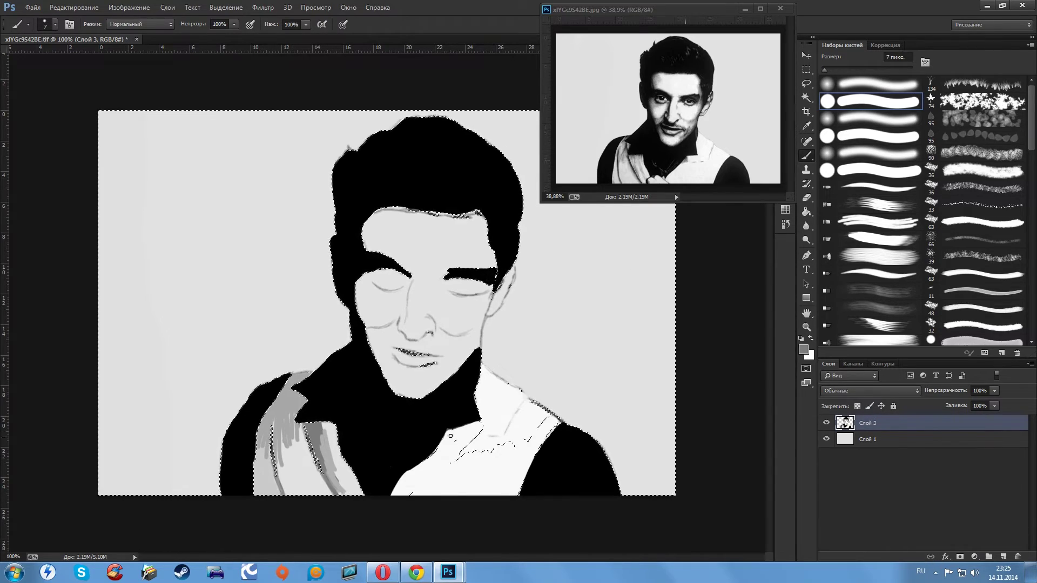
{"action": "key", "text": "l"}
{"action": "key", "text": "b"}
{"action": "left_click_drag", "start_coordinate": [447, 431], "coordinate": [459, 447]}
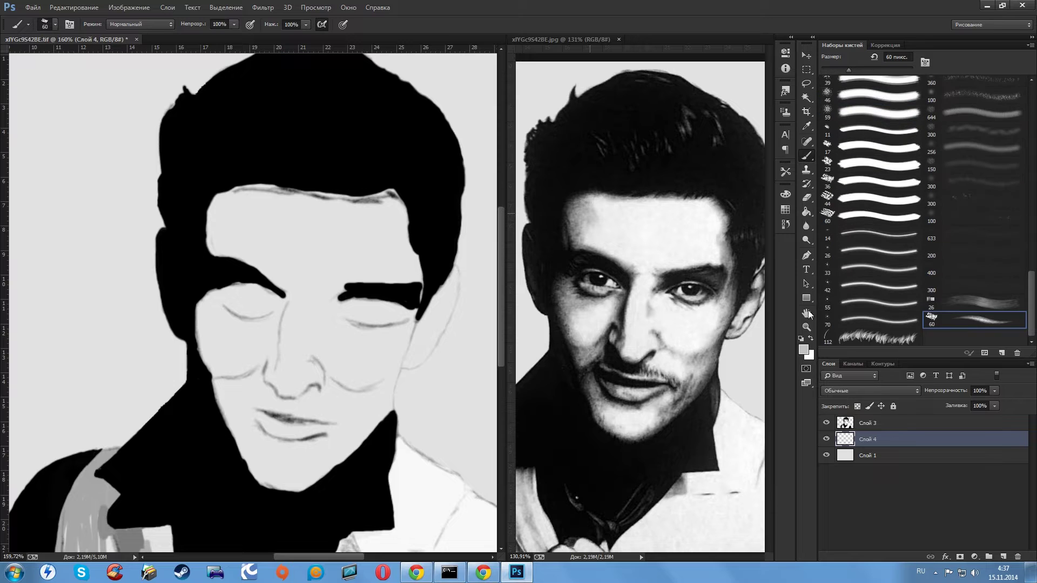
Shade the forehead, under the eye, both cheeks and lips with grey on Layer 4
{"action": "left_click_drag", "start_coordinate": [211, 238], "coordinate": [232, 203]}
{"action": "mouse_move", "coordinate": [216, 291]}
{"action": "left_mouse_down"}
{"action": "mouse_move", "coordinate": [231, 301]}
{"action": "mouse_move", "coordinate": [214, 327]}
{"action": "mouse_move", "coordinate": [289, 475]}
{"action": "mouse_move", "coordinate": [347, 405]}
{"action": "mouse_move", "coordinate": [378, 416]}
{"action": "left_mouse_up"}
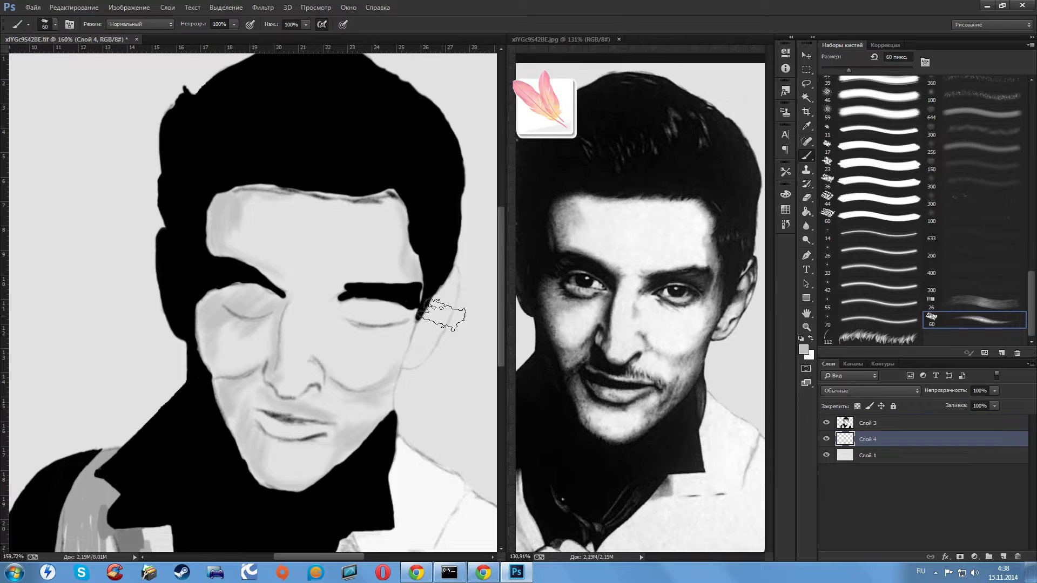
{"action": "left_click_drag", "start_coordinate": [443, 316], "coordinate": [408, 351]}
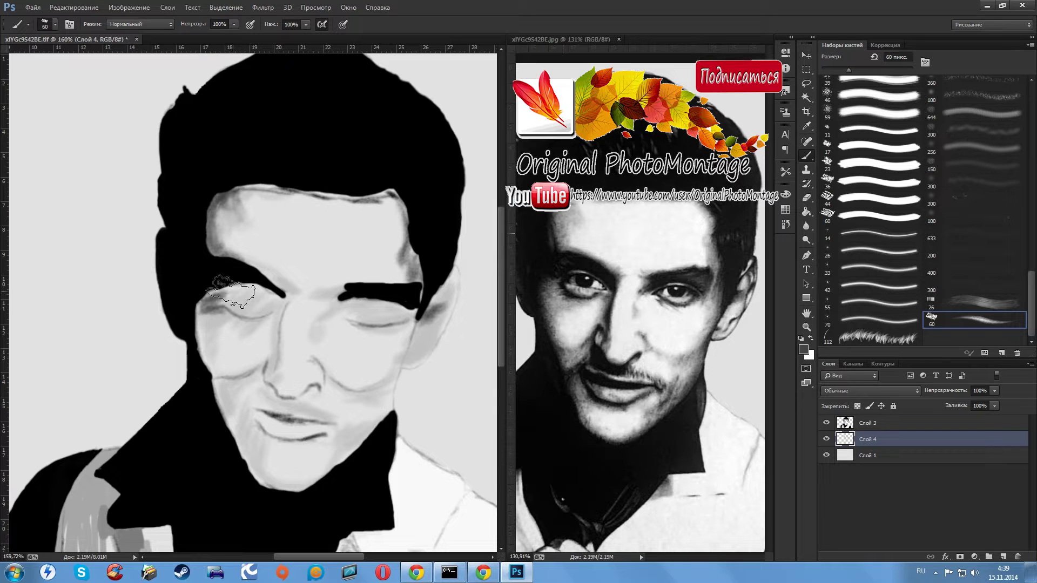
{"action": "left_click_drag", "start_coordinate": [230, 291], "coordinate": [232, 385]}
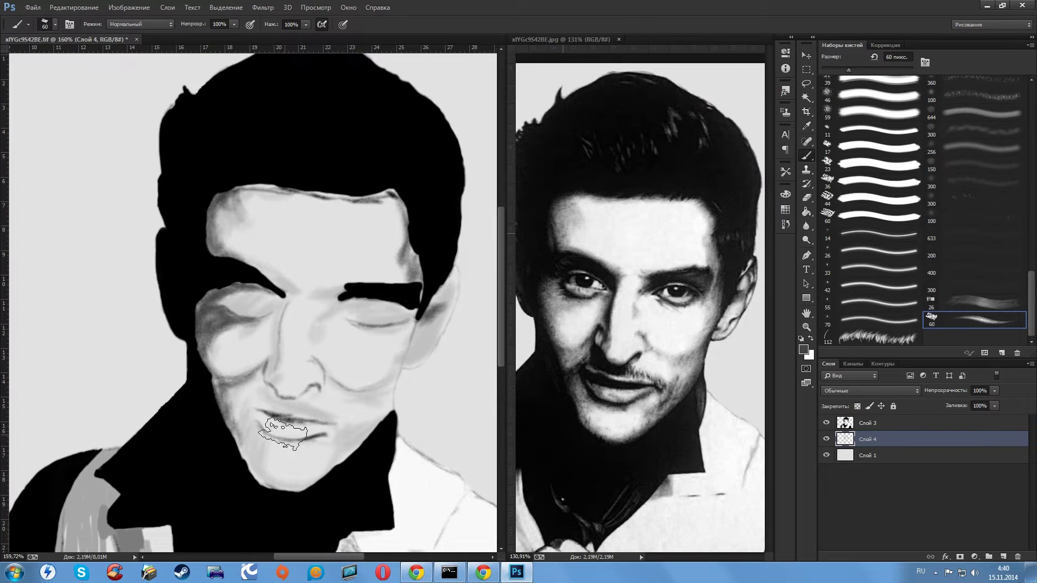
{"action": "left_click_drag", "start_coordinate": [261, 400], "coordinate": [299, 482]}
{"action": "left_click_drag", "start_coordinate": [318, 359], "coordinate": [270, 302]}
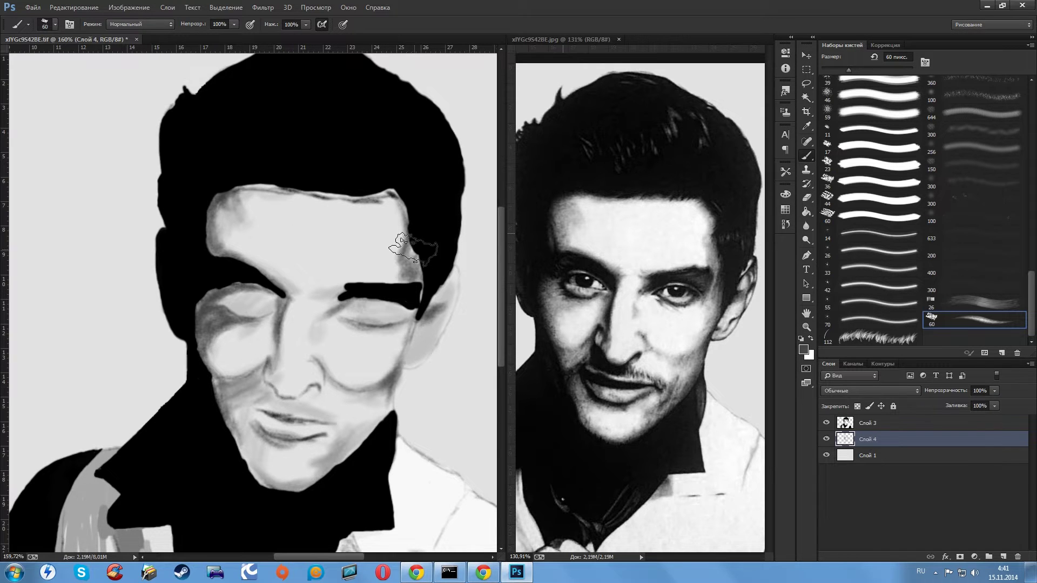
Lighten the left forehead with sampled light grey, then erase the black eyebrow on Layer 3
{"action": "left_click", "coordinate": [238, 211], "text": "alt"}
{"action": "left_click_drag", "start_coordinate": [243, 208], "coordinate": [254, 223]}
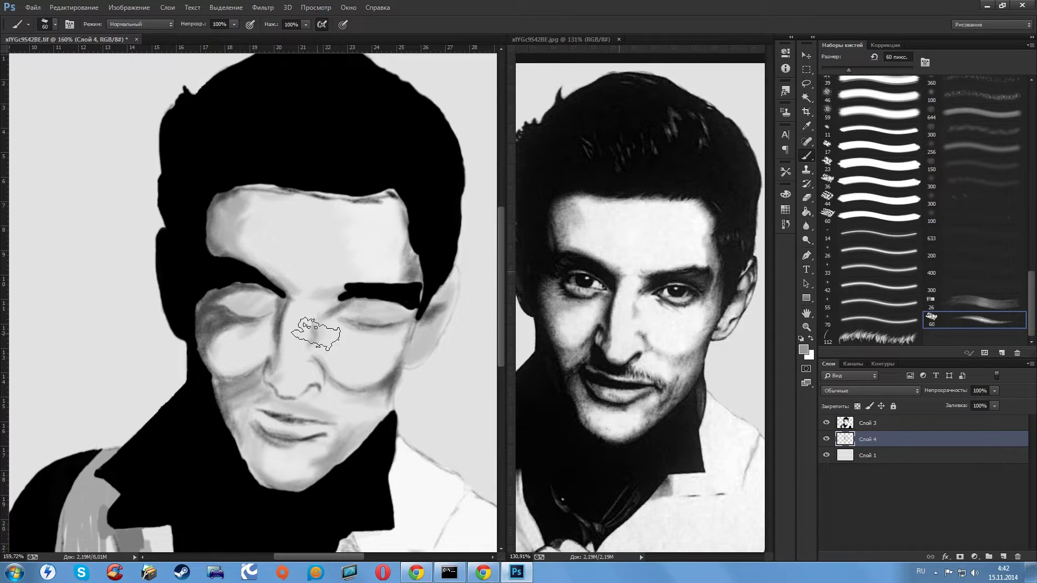
{"action": "key", "text": "alt+bracketright"}
{"action": "key", "text": "e"}
{"action": "left_click_drag", "start_coordinate": [334, 292], "coordinate": [411, 299]}
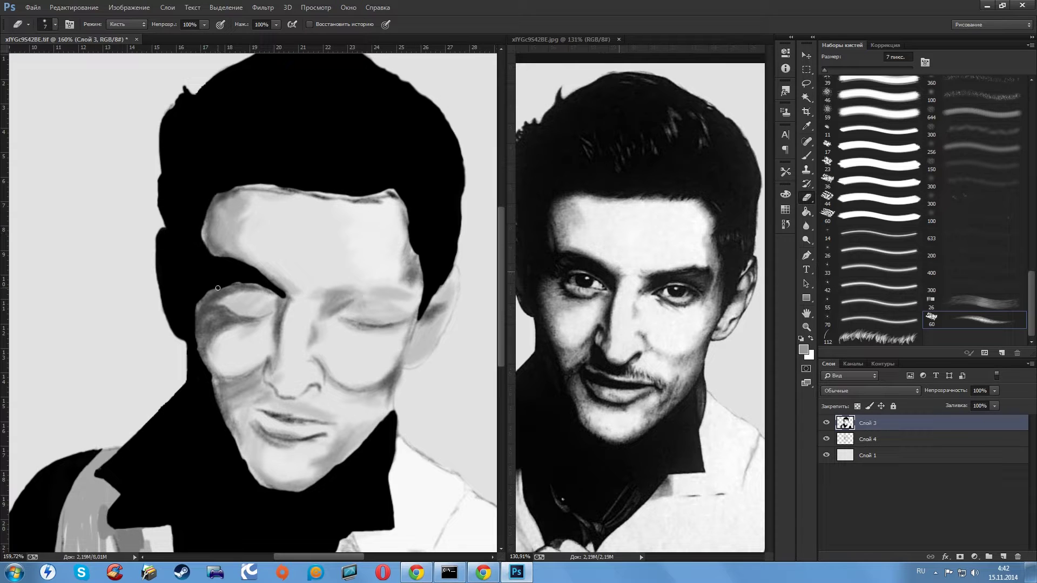
Erase the rest of the eyebrow stroke, merge the shading layer down, and reset to black
{"action": "left_click_drag", "start_coordinate": [221, 254], "coordinate": [261, 293]}
{"action": "key", "text": "b"}
{"action": "key", "text": "alt+bracketleft"}
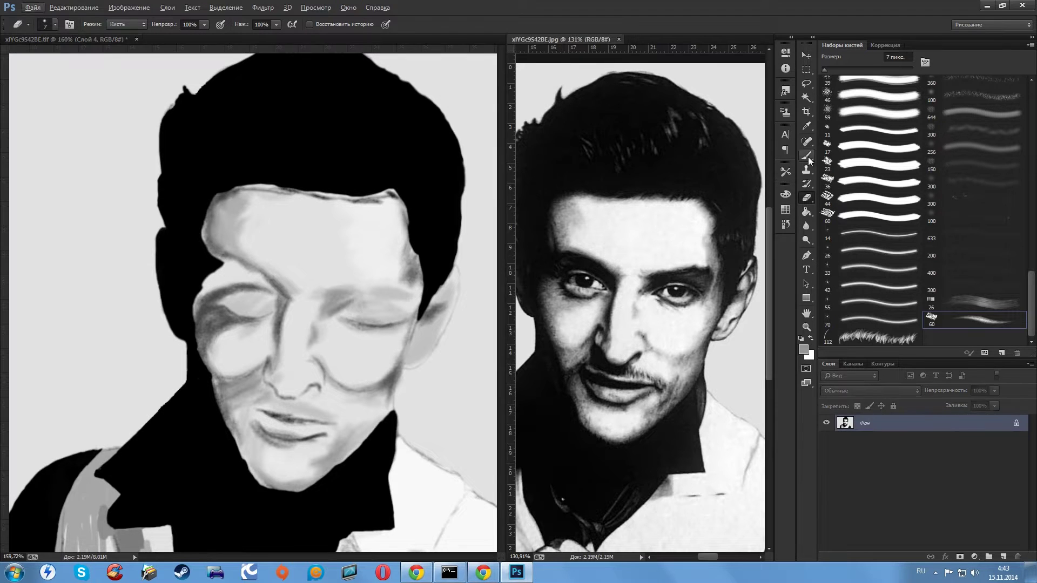
{"action": "key", "text": "Delete"}
{"action": "key", "text": "alt+bracketright"}
{"action": "key", "text": "d"}
Darken the left face side, both eyebrows, eye sockets and the right temple hairline
{"action": "mouse_move", "coordinate": [200, 233]}
{"action": "left_mouse_down"}
{"action": "mouse_move", "coordinate": [180, 319]}
{"action": "mouse_move", "coordinate": [213, 393]}
{"action": "left_mouse_up"}
{"action": "mouse_move", "coordinate": [359, 302]}
{"action": "left_mouse_down"}
{"action": "mouse_move", "coordinate": [410, 294]}
{"action": "mouse_move", "coordinate": [443, 321]}
{"action": "left_mouse_up"}
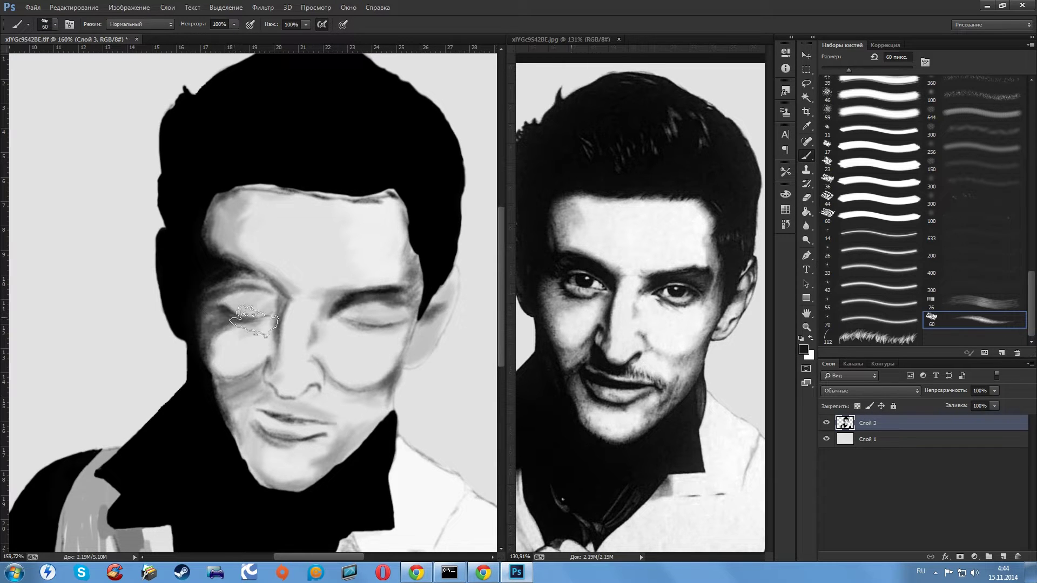
{"action": "left_click_drag", "start_coordinate": [247, 286], "coordinate": [283, 278]}
{"action": "mouse_move", "coordinate": [216, 276]}
{"action": "left_mouse_down"}
{"action": "mouse_move", "coordinate": [294, 280]}
{"action": "mouse_move", "coordinate": [209, 273]}
{"action": "mouse_move", "coordinate": [200, 305]}
{"action": "mouse_move", "coordinate": [210, 346]}
{"action": "left_mouse_up"}
{"action": "mouse_move", "coordinate": [335, 335]}
{"action": "left_mouse_down"}
{"action": "mouse_move", "coordinate": [416, 308]}
{"action": "mouse_move", "coordinate": [348, 306]}
{"action": "left_mouse_up"}
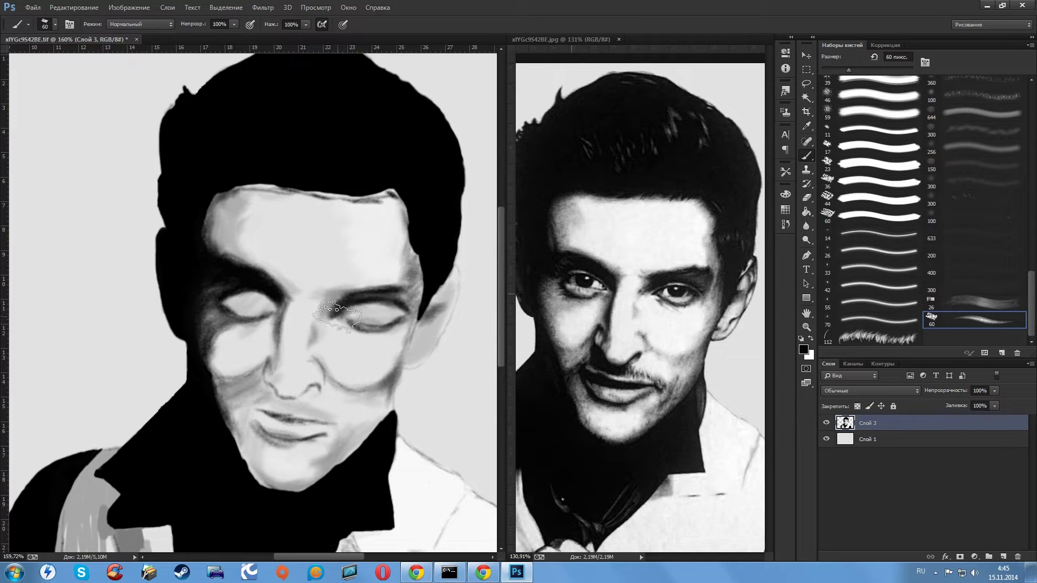
{"action": "mouse_move", "coordinate": [419, 289]}
{"action": "left_mouse_down"}
{"action": "mouse_move", "coordinate": [405, 335]}
{"action": "mouse_move", "coordinate": [427, 260]}
{"action": "mouse_move", "coordinate": [302, 189]}
{"action": "mouse_move", "coordinate": [224, 191]}
{"action": "left_mouse_up"}
{"action": "scroll", "coordinate": [421, 238], "scroll_direction": "down", "scroll_amount": 1}
{"action": "scroll", "coordinate": [421, 238], "scroll_direction": "right", "scroll_amount": 1}
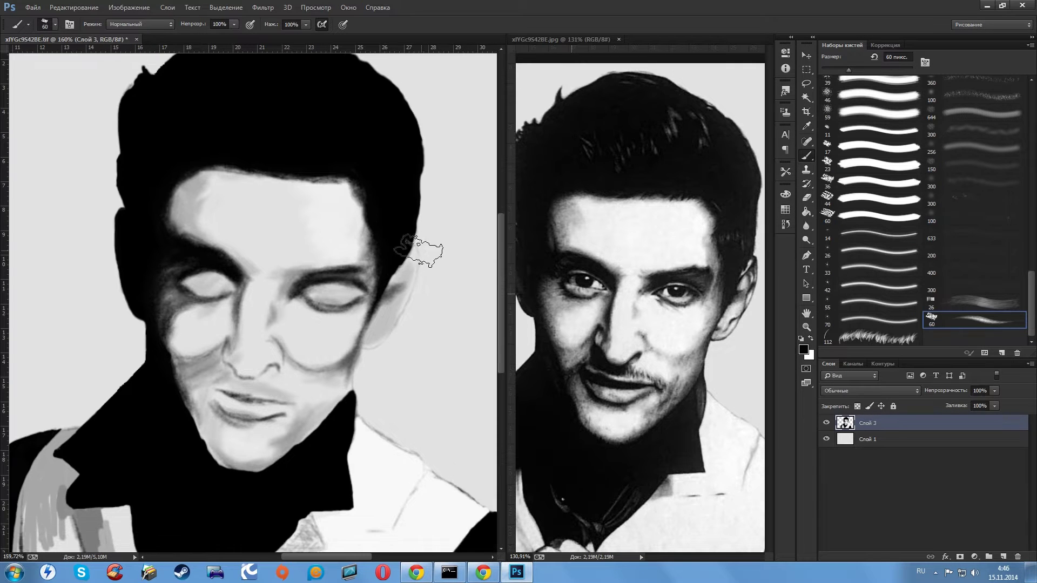
Shade the ear, paint a dark moustache, and dab black pupils into both eyes
{"action": "mouse_move", "coordinate": [380, 324]}
{"action": "left_mouse_down"}
{"action": "mouse_move", "coordinate": [408, 264]}
{"action": "mouse_move", "coordinate": [384, 336]}
{"action": "left_mouse_up"}
{"action": "mouse_move", "coordinate": [228, 390]}
{"action": "left_mouse_down"}
{"action": "mouse_move", "coordinate": [270, 402]}
{"action": "mouse_move", "coordinate": [278, 373]}
{"action": "mouse_move", "coordinate": [211, 380]}
{"action": "mouse_move", "coordinate": [205, 415]}
{"action": "mouse_move", "coordinate": [270, 461]}
{"action": "mouse_move", "coordinate": [305, 416]}
{"action": "mouse_move", "coordinate": [348, 399]}
{"action": "left_mouse_up"}
{"action": "key", "text": "d"}
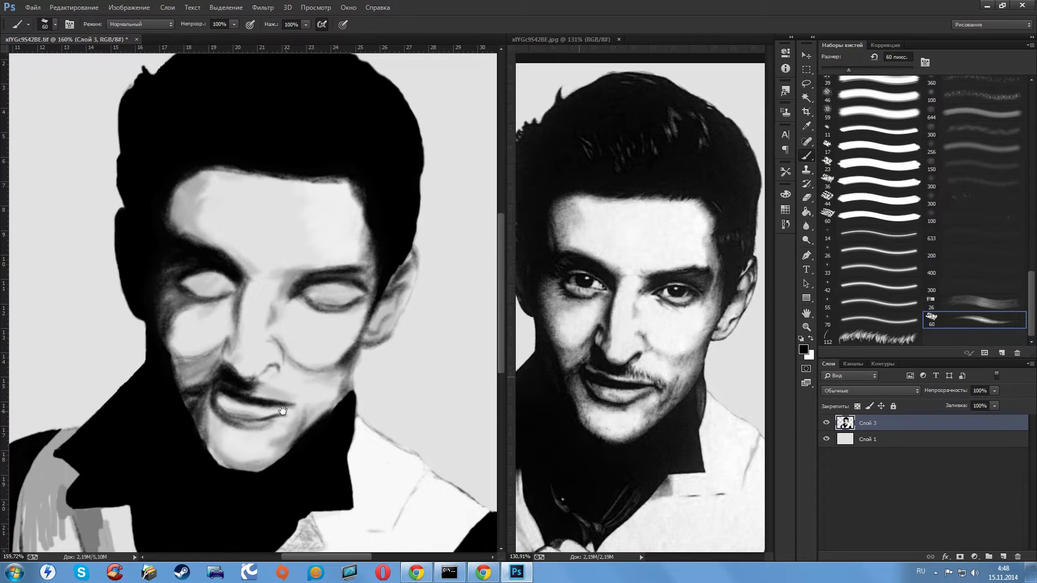
{"action": "key", "text": "ctrl+plus"}
{"action": "scroll", "coordinate": [232, 440], "scroll_direction": "down", "scroll_amount": 3}
{"action": "left_click_drag", "start_coordinate": [238, 254], "coordinate": [270, 265]}
{"action": "left_click_drag", "start_coordinate": [389, 259], "coordinate": [421, 270]}
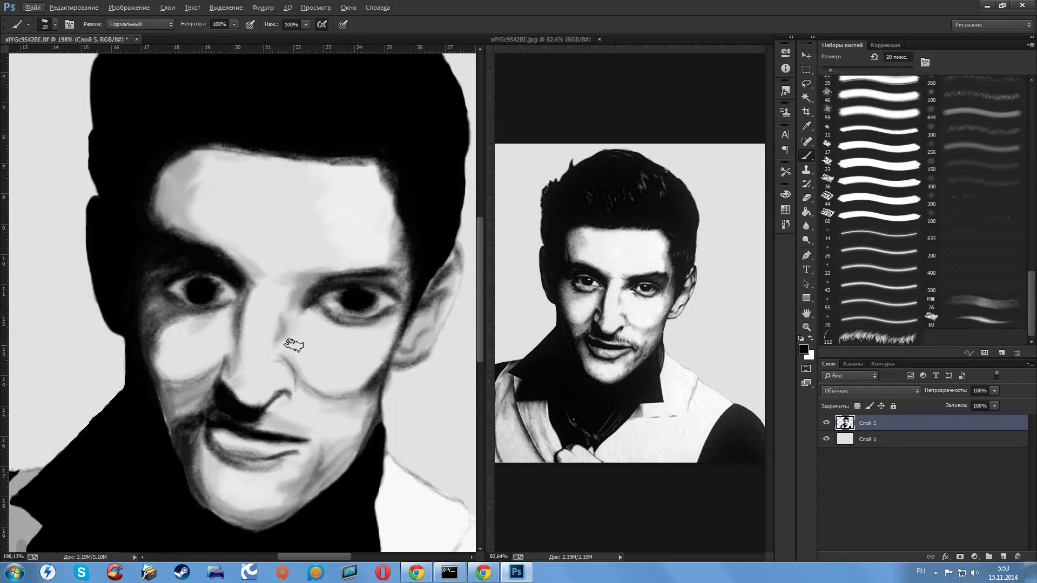
Paint over both old eyes and pupils with light strokes to clear them
{"action": "left_click_drag", "start_coordinate": [294, 344], "coordinate": [296, 375]}
{"action": "left_click_drag", "start_coordinate": [178, 194], "coordinate": [205, 216]}
{"action": "mouse_move", "coordinate": [173, 254]}
{"action": "left_mouse_down"}
{"action": "mouse_move", "coordinate": [227, 267]}
{"action": "mouse_move", "coordinate": [178, 243]}
{"action": "mouse_move", "coordinate": [162, 292]}
{"action": "left_mouse_up"}
{"action": "mouse_move", "coordinate": [324, 226]}
{"action": "left_mouse_down"}
{"action": "mouse_move", "coordinate": [357, 253]}
{"action": "mouse_move", "coordinate": [342, 294]}
{"action": "mouse_move", "coordinate": [378, 227]}
{"action": "mouse_move", "coordinate": [352, 274]}
{"action": "left_mouse_up"}
{"action": "left_click_drag", "start_coordinate": [194, 249], "coordinate": [174, 248]}
{"action": "key", "text": "ctrl+plus"}
{"action": "key", "text": "ctrl+plus"}
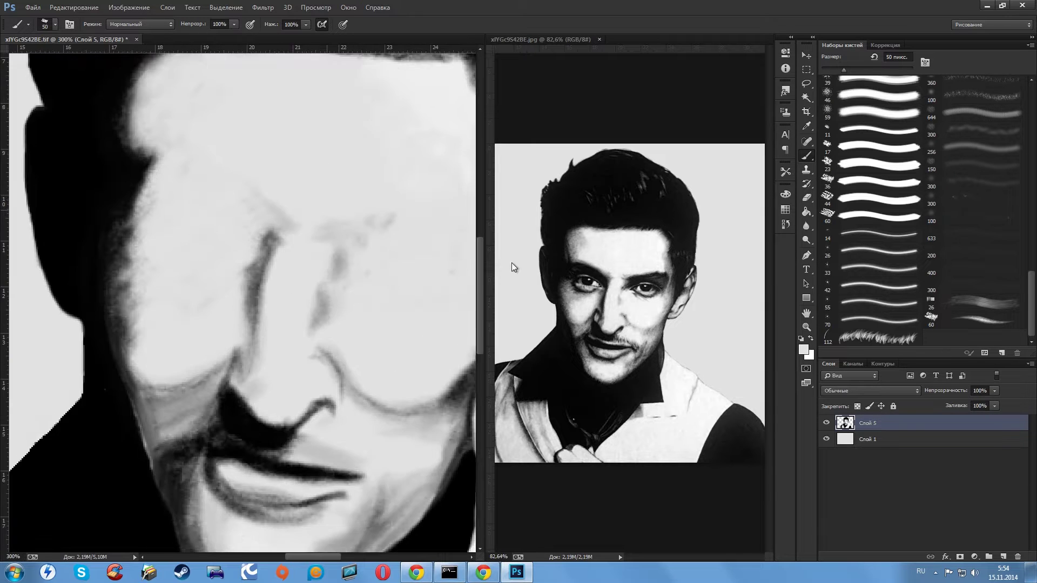
{"action": "key", "text": "ctrl+minus"}
{"action": "key", "text": "ctrl+minus"}
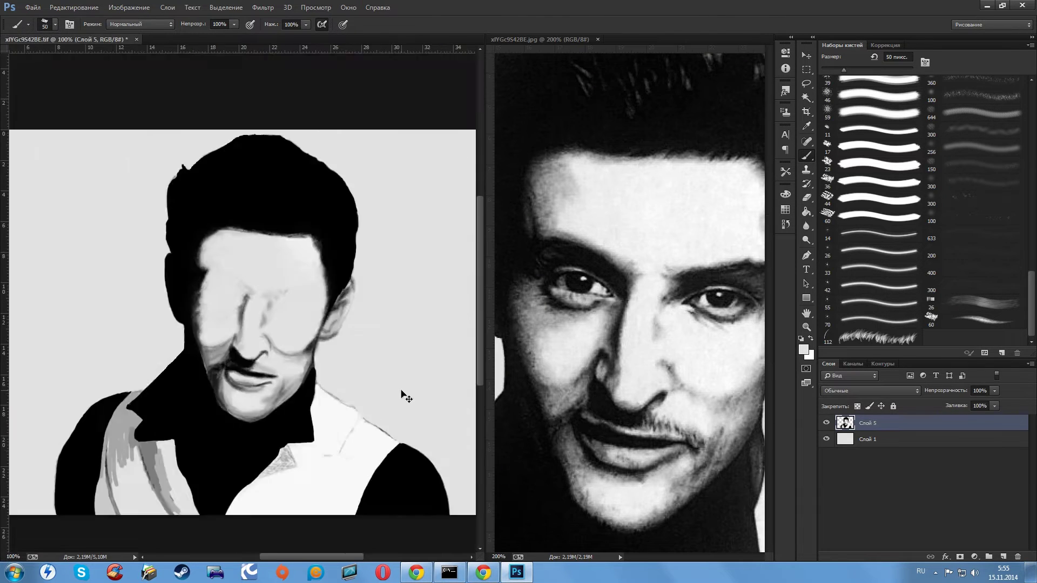
{"action": "key", "text": "ctrl+plus"}
Draw curved upper and lower eyelids over both eyes, then darken and fade the left lids
{"action": "left_click_drag", "start_coordinate": [316, 270], "coordinate": [345, 229]}
{"action": "key", "text": "ctrl+z"}
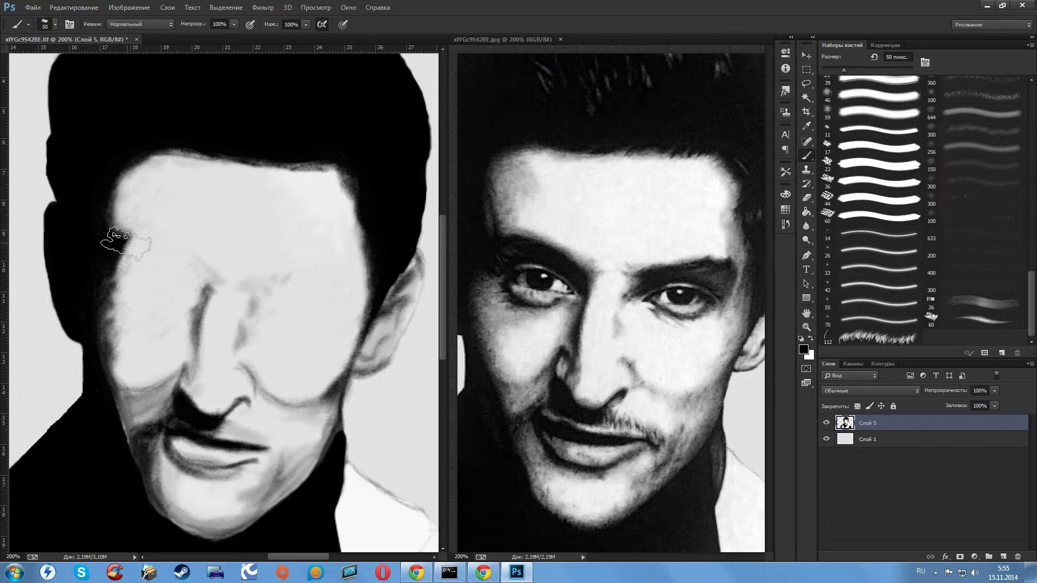
{"action": "left_click_drag", "start_coordinate": [143, 245], "coordinate": [212, 278]}
{"action": "left_click_drag", "start_coordinate": [273, 268], "coordinate": [311, 282]}
{"action": "left_click_drag", "start_coordinate": [251, 293], "coordinate": [335, 274]}
{"action": "mouse_move", "coordinate": [210, 287]}
{"action": "left_mouse_down"}
{"action": "mouse_move", "coordinate": [162, 266]}
{"action": "mouse_move", "coordinate": [142, 270]}
{"action": "mouse_move", "coordinate": [205, 292]}
{"action": "left_mouse_up"}
{"action": "mouse_move", "coordinate": [270, 299]}
{"action": "left_mouse_down"}
{"action": "mouse_move", "coordinate": [302, 309]}
{"action": "mouse_move", "coordinate": [337, 302]}
{"action": "left_mouse_up"}
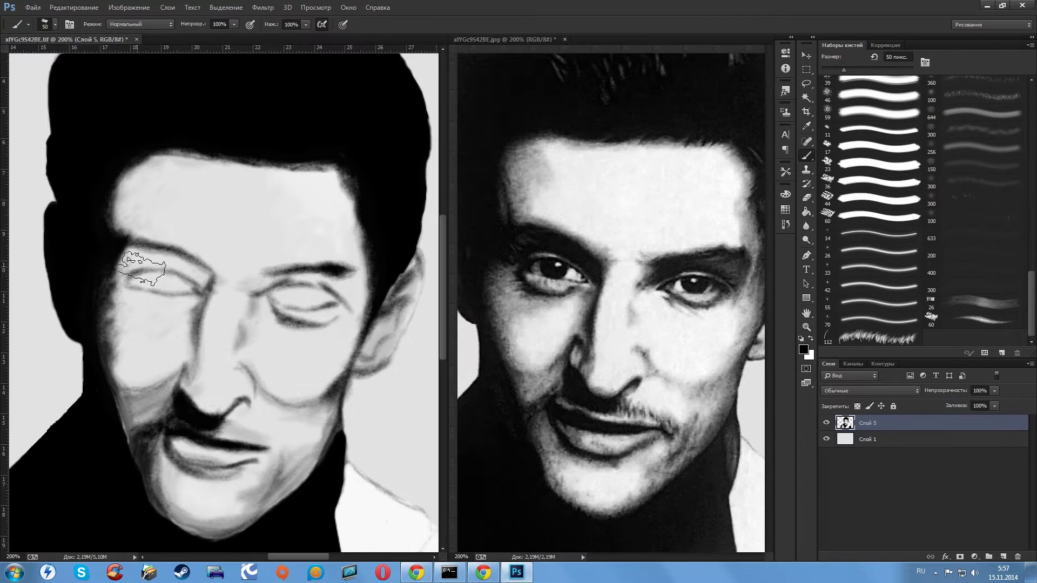
{"action": "mouse_move", "coordinate": [141, 268]}
{"action": "left_mouse_down"}
{"action": "mouse_move", "coordinate": [200, 278]}
{"action": "mouse_move", "coordinate": [173, 293]}
{"action": "mouse_move", "coordinate": [205, 292]}
{"action": "mouse_move", "coordinate": [200, 278]}
{"action": "left_mouse_up"}
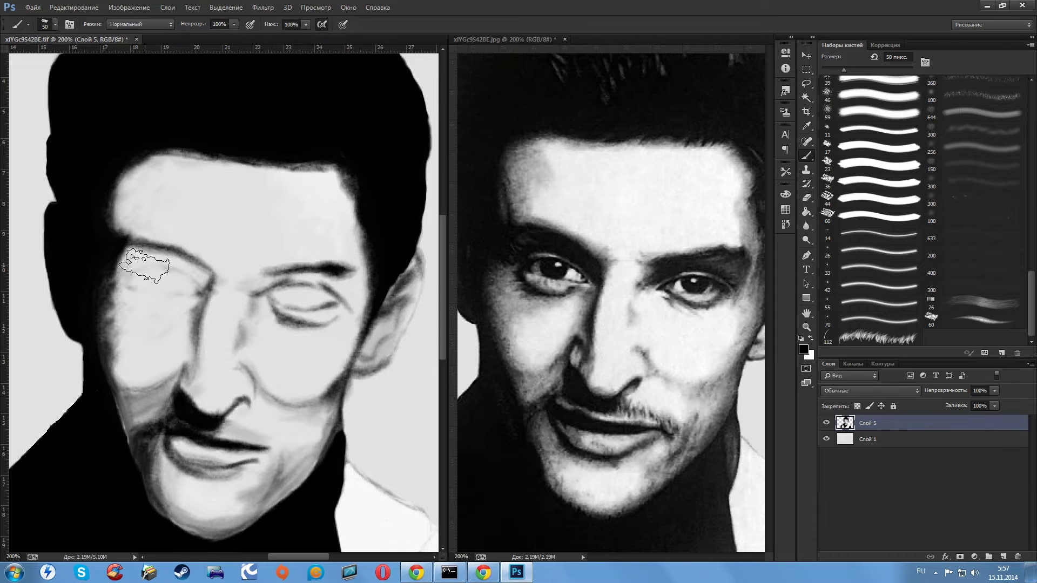
{"action": "left_click_drag", "start_coordinate": [119, 286], "coordinate": [178, 294]}
Lighten the right eye's lids, then darken both eyes, the pupil and the eyebrow
{"action": "left_click", "coordinate": [303, 324], "text": "alt"}
{"action": "mouse_move", "coordinate": [281, 324]}
{"action": "left_mouse_down"}
{"action": "mouse_move", "coordinate": [270, 331]}
{"action": "mouse_move", "coordinate": [321, 294]}
{"action": "mouse_move", "coordinate": [281, 292]}
{"action": "mouse_move", "coordinate": [335, 302]}
{"action": "left_mouse_up"}
{"action": "key", "text": "x"}
{"action": "mouse_move", "coordinate": [130, 287]}
{"action": "left_mouse_down"}
{"action": "mouse_move", "coordinate": [178, 278]}
{"action": "mouse_move", "coordinate": [156, 275]}
{"action": "left_mouse_up"}
{"action": "mouse_move", "coordinate": [205, 281]}
{"action": "left_mouse_down"}
{"action": "mouse_move", "coordinate": [130, 260]}
{"action": "mouse_move", "coordinate": [156, 270]}
{"action": "mouse_move", "coordinate": [178, 249]}
{"action": "left_mouse_up"}
{"action": "mouse_move", "coordinate": [265, 275]}
{"action": "left_mouse_down"}
{"action": "mouse_move", "coordinate": [351, 289]}
{"action": "mouse_move", "coordinate": [380, 305]}
{"action": "left_mouse_up"}
{"action": "left_click_drag", "start_coordinate": [324, 351], "coordinate": [232, 335]}
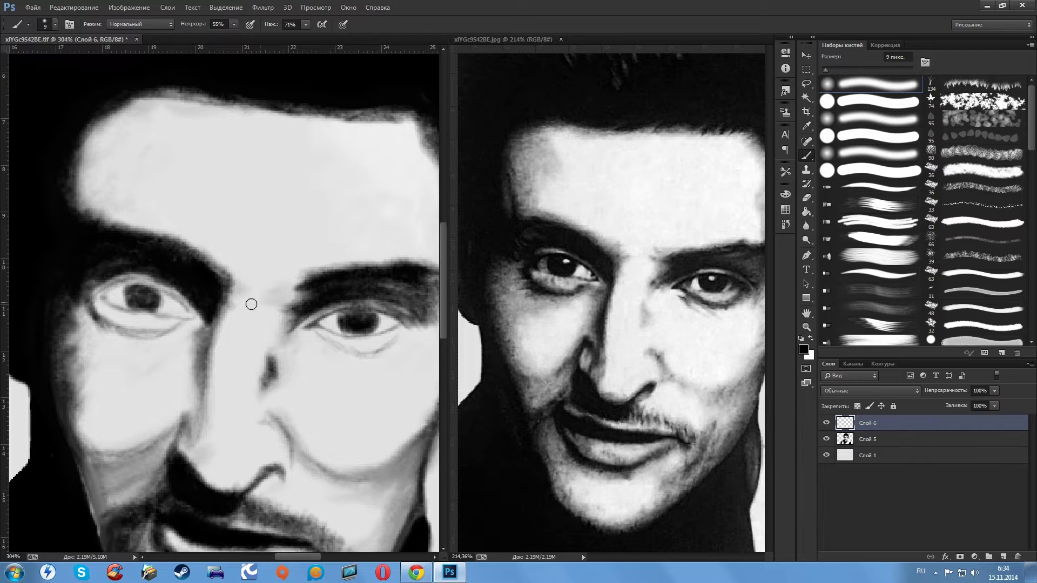
Darken the left iris and pupil, trace its upper lid, grey the inner corner, and line the lower lid
{"action": "left_click_drag", "start_coordinate": [138, 296], "coordinate": [168, 305]}
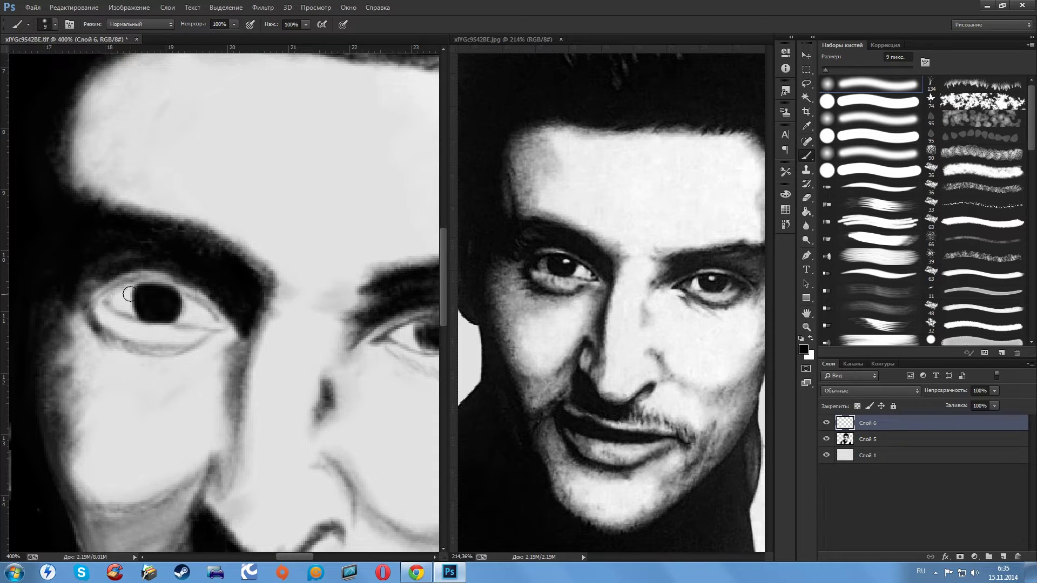
{"action": "left_click_drag", "start_coordinate": [92, 292], "coordinate": [205, 293]}
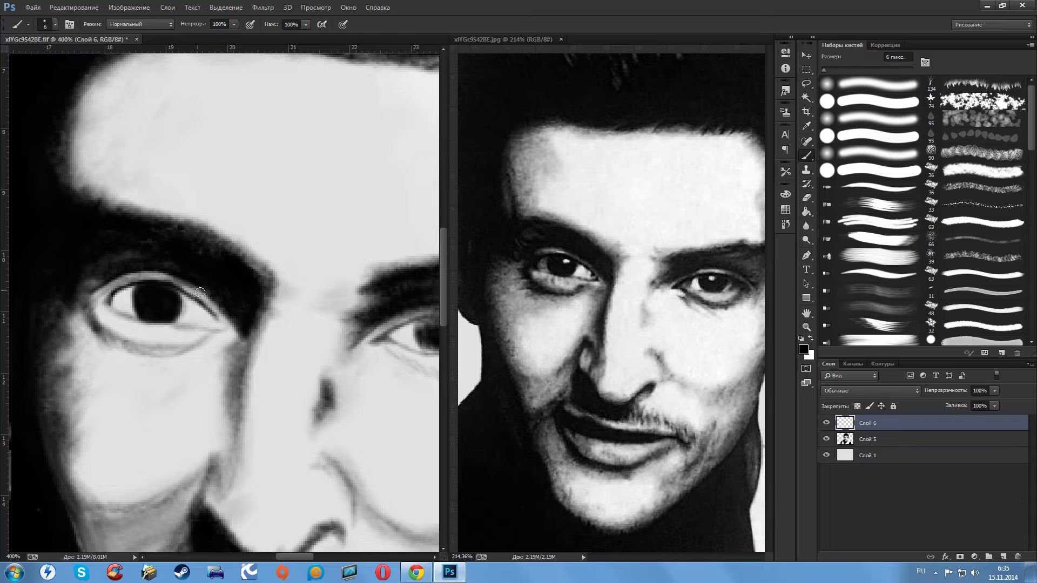
{"action": "left_click_drag", "start_coordinate": [121, 303], "coordinate": [95, 293]}
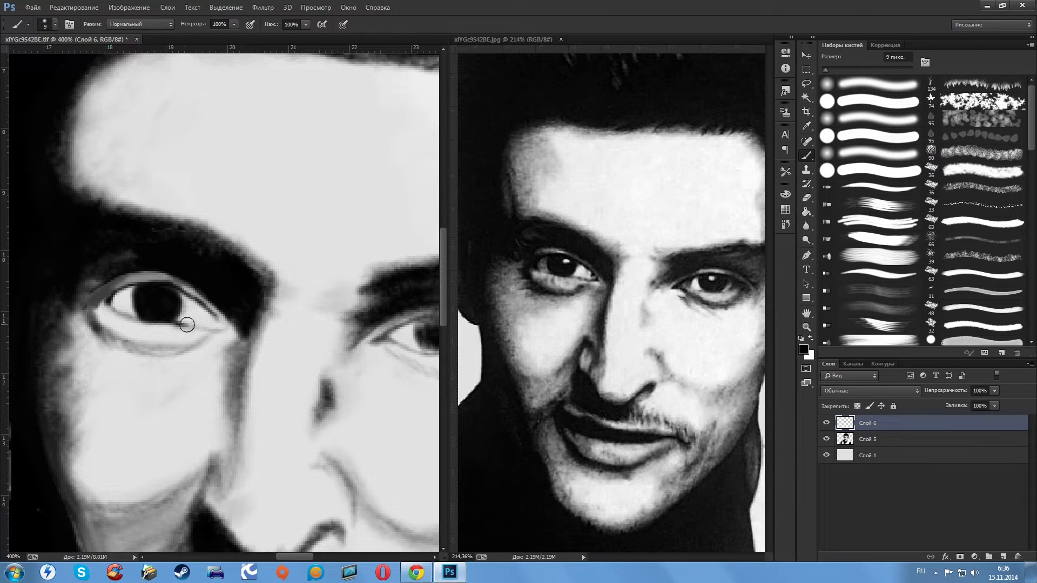
{"action": "left_click_drag", "start_coordinate": [196, 339], "coordinate": [126, 350]}
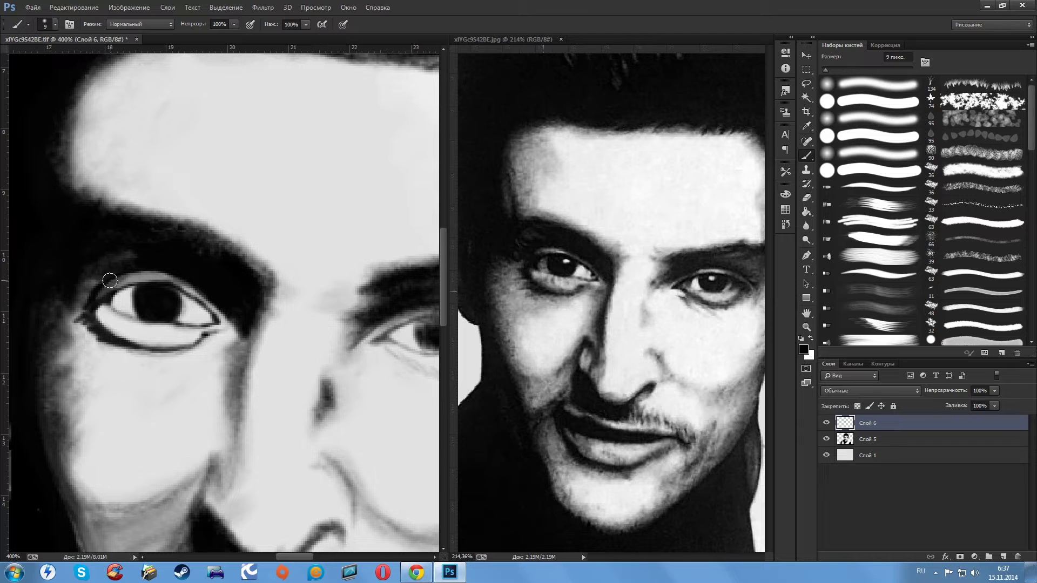
{"action": "mouse_move", "coordinate": [438, 341]}
{"action": "left_mouse_down"}
{"action": "mouse_move", "coordinate": [291, 296]}
{"action": "mouse_move", "coordinate": [300, 282]}
{"action": "left_mouse_up"}
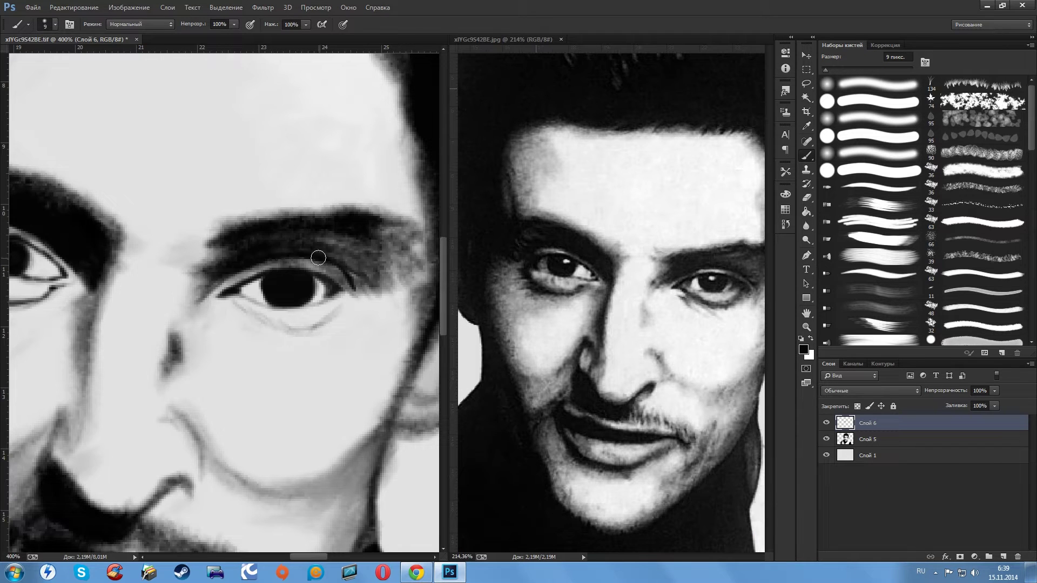
Lighten along the upper eyelid in white, then move the view across the eye to the eyebrow
{"action": "key", "text": "x"}
{"action": "left_click_drag", "start_coordinate": [320, 266], "coordinate": [268, 264]}
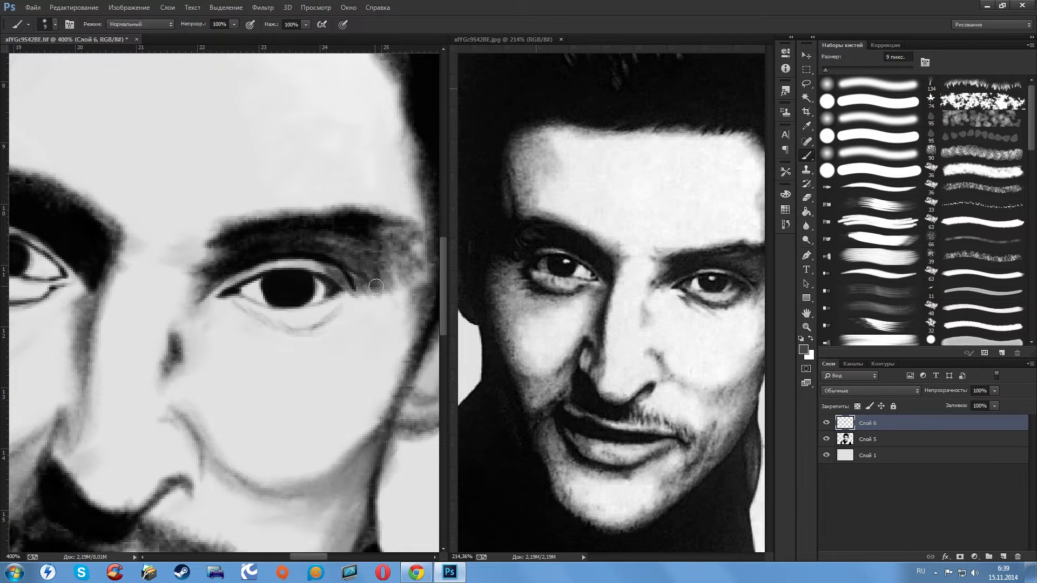
{"action": "left_click_drag", "start_coordinate": [364, 296], "coordinate": [410, 281]}
{"action": "key", "text": "x"}
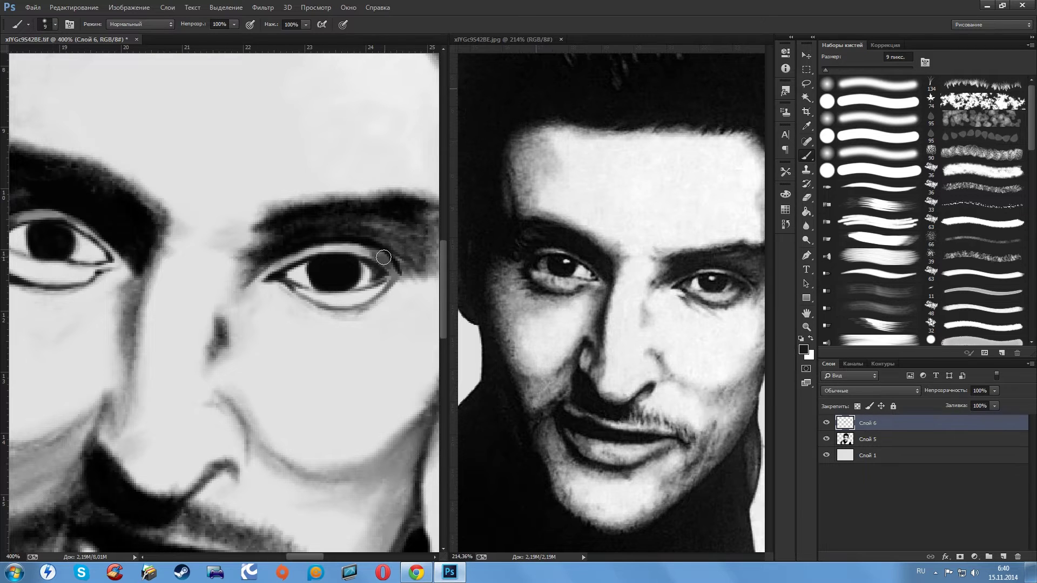
{"action": "left_click_drag", "start_coordinate": [393, 276], "coordinate": [361, 271]}
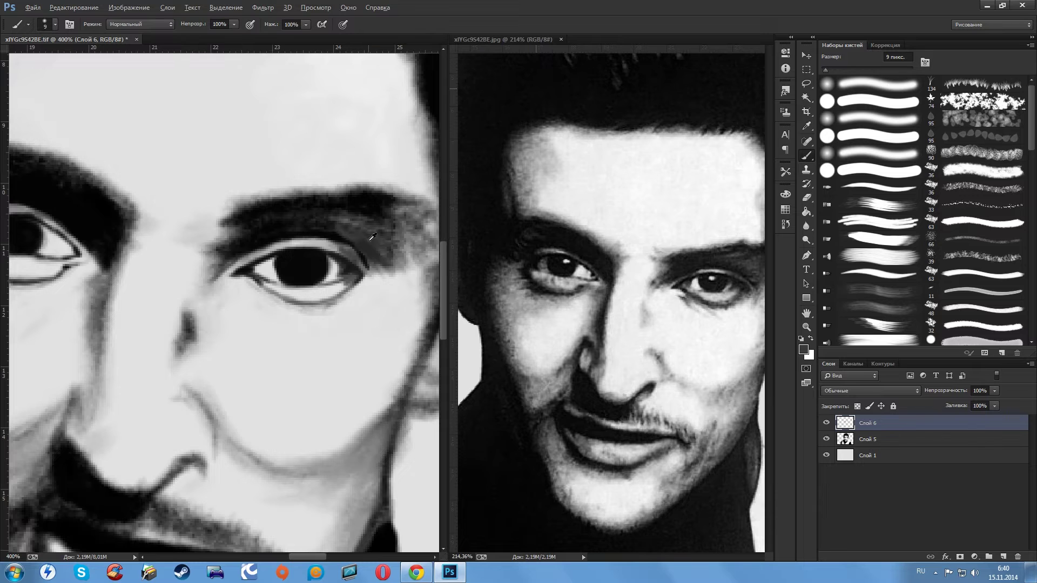
{"action": "left_click_drag", "start_coordinate": [299, 261], "coordinate": [403, 276]}
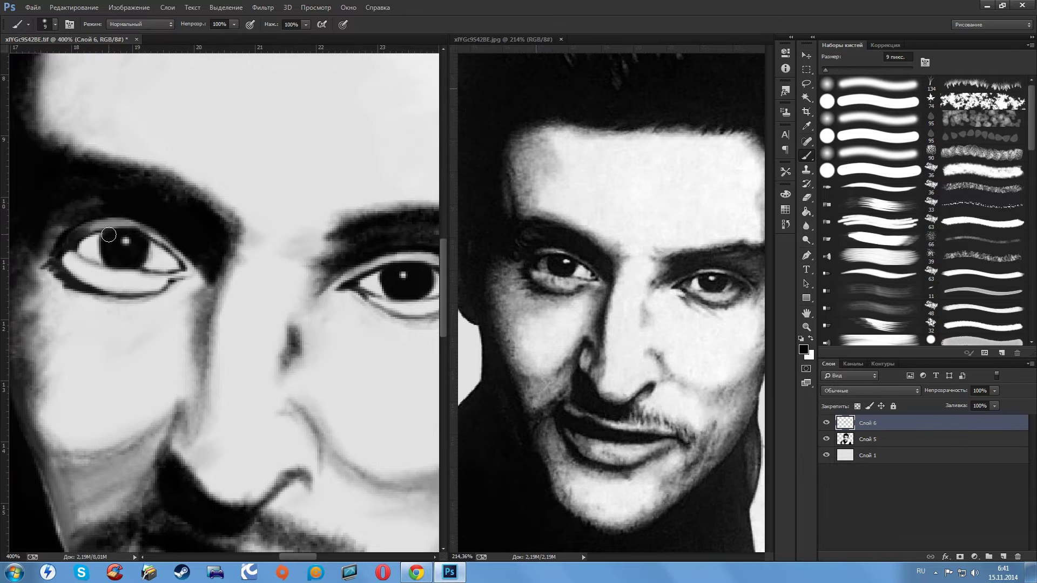
At 60% brush opacity, soften the left lower eyelid and shade the side of the nose
{"action": "left_click_drag", "start_coordinate": [69, 271], "coordinate": [122, 283]}
{"action": "key", "text": "6"}
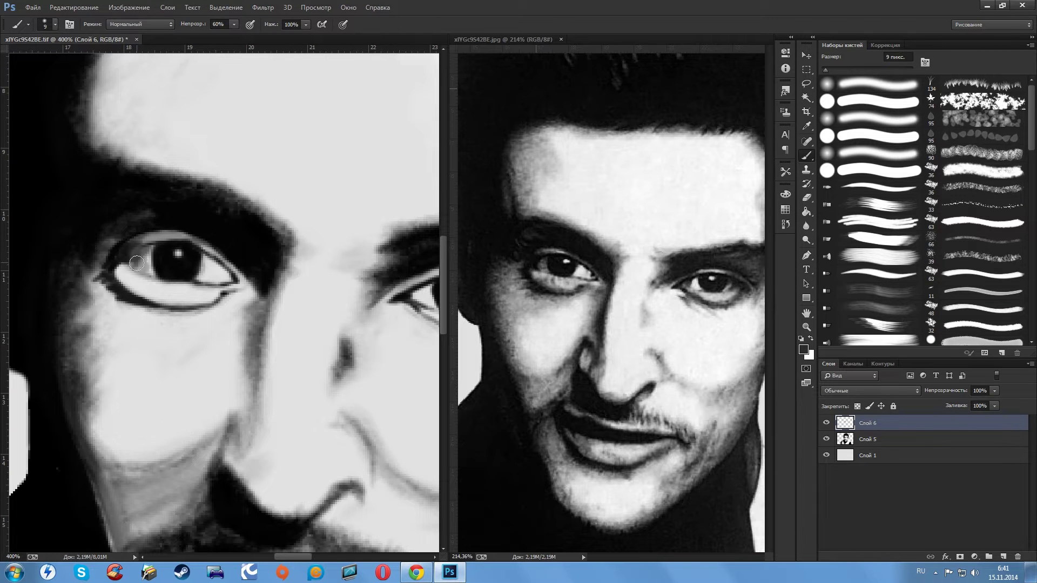
{"action": "left_click_drag", "start_coordinate": [147, 285], "coordinate": [149, 292]}
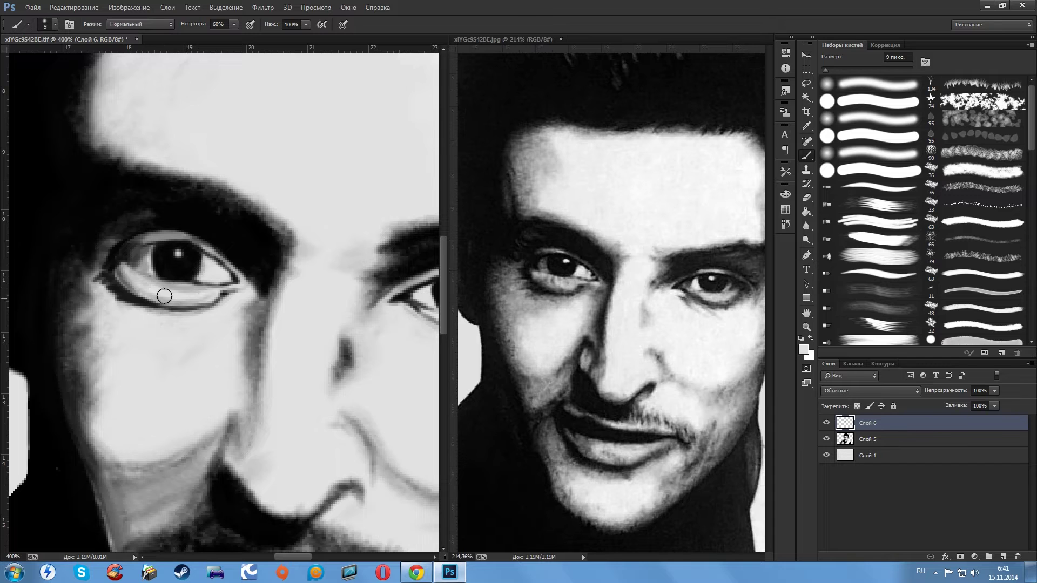
{"action": "left_click_drag", "start_coordinate": [216, 269], "coordinate": [98, 232]}
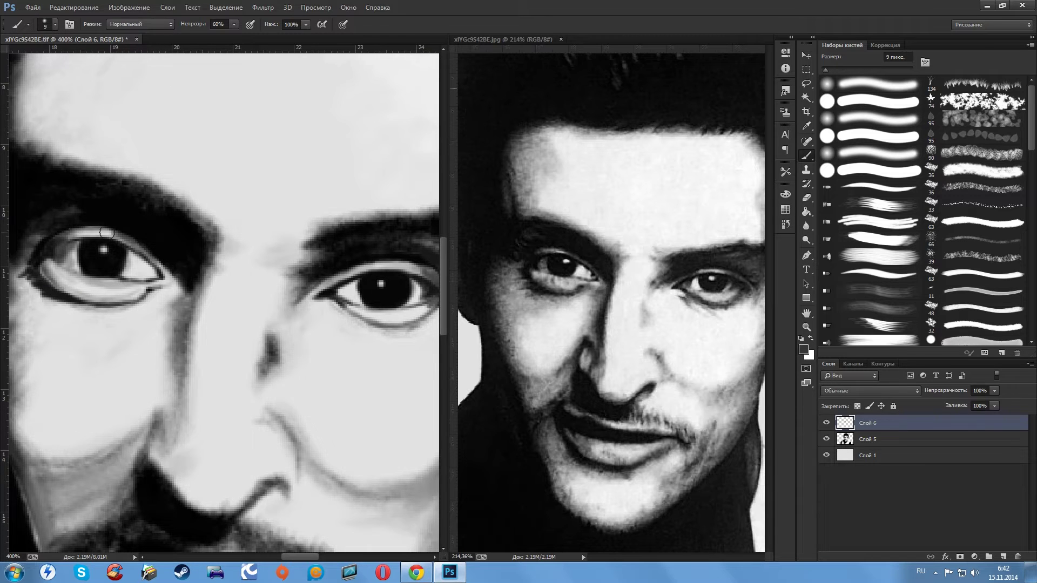
{"action": "mouse_move", "coordinate": [171, 305]}
{"action": "left_mouse_down"}
{"action": "mouse_move", "coordinate": [186, 334]}
{"action": "mouse_move", "coordinate": [184, 324]}
{"action": "left_mouse_up"}
Darken the lower eyelid under the right eye with a sampled grey
{"action": "mouse_move", "coordinate": [361, 286]}
{"action": "left_mouse_down"}
{"action": "mouse_move", "coordinate": [299, 267]}
{"action": "mouse_move", "coordinate": [355, 291]}
{"action": "left_mouse_up"}
{"action": "left_click", "coordinate": [282, 281], "text": "alt"}
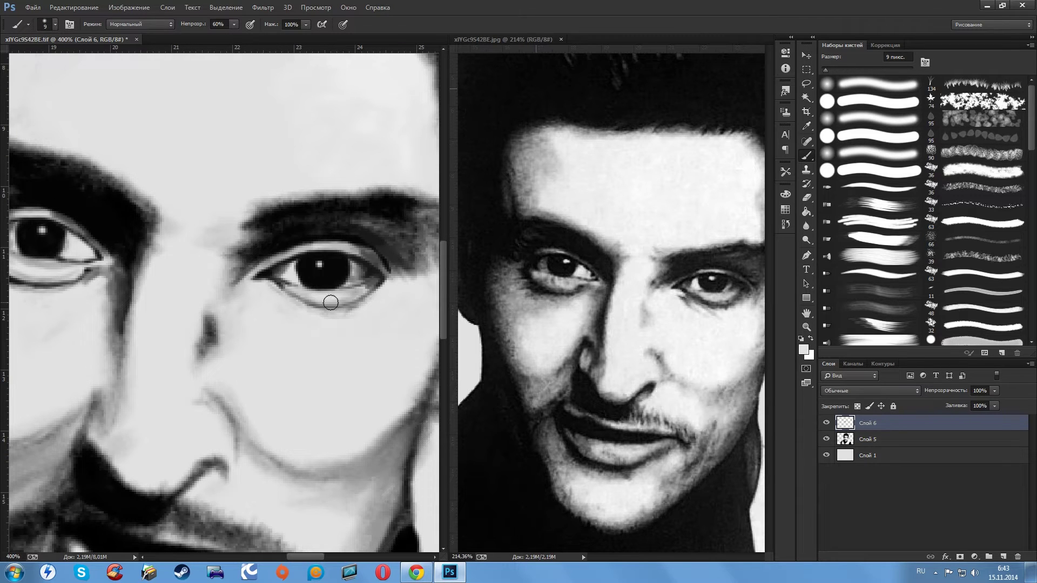
{"action": "left_click_drag", "start_coordinate": [294, 300], "coordinate": [325, 305]}
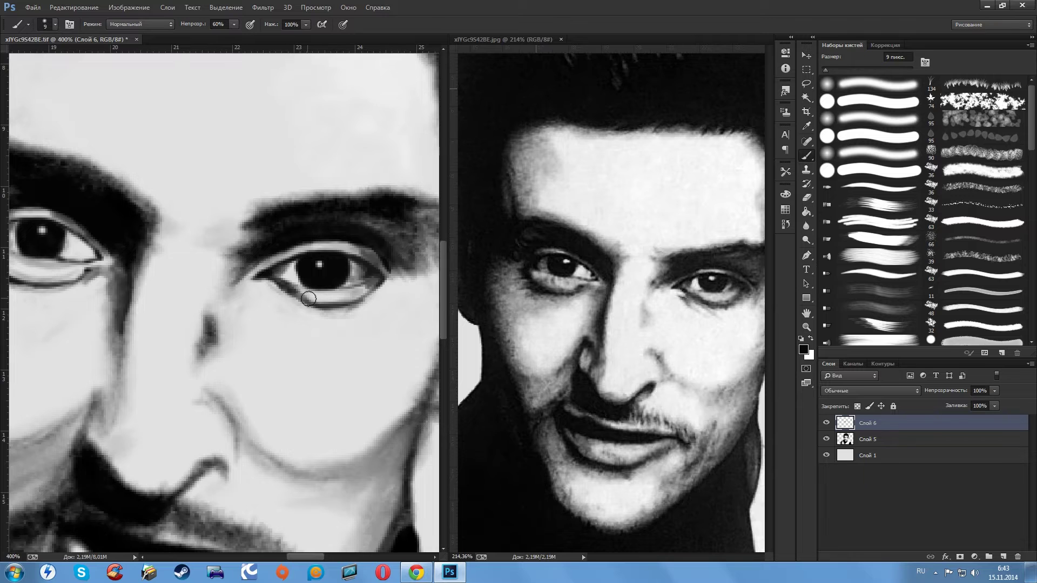
{"action": "left_click_drag", "start_coordinate": [97, 448], "coordinate": [192, 362]}
{"action": "left_click", "coordinate": [192, 362], "text": "alt"}
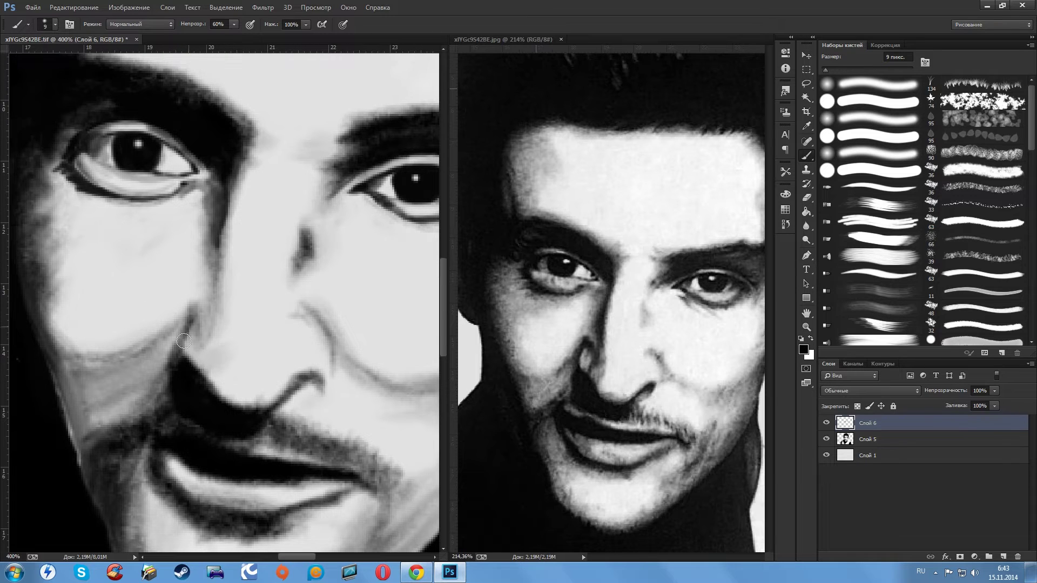
Brighten the lower lip with white, shade its left corner, and deepen the eye crease shadow
{"action": "left_click_drag", "start_coordinate": [293, 382], "coordinate": [248, 411]}
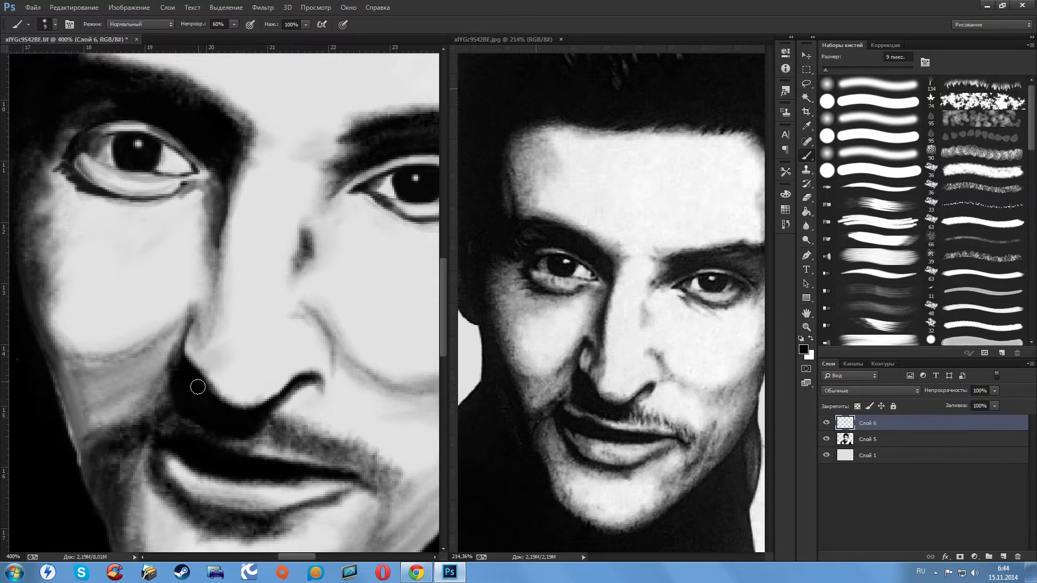
{"action": "scroll", "coordinate": [197, 382], "scroll_direction": "down", "scroll_amount": 2}
{"action": "scroll", "coordinate": [155, 325], "scroll_direction": "down", "scroll_amount": 3}
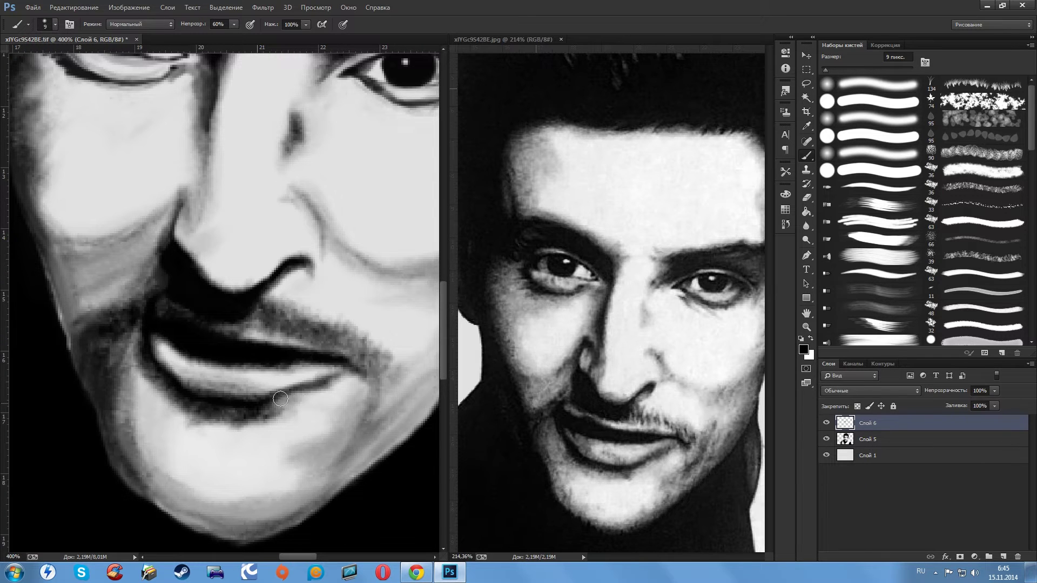
{"action": "mouse_move", "coordinate": [232, 366]}
{"action": "left_mouse_down"}
{"action": "mouse_move", "coordinate": [247, 352]}
{"action": "mouse_move", "coordinate": [273, 371]}
{"action": "mouse_move", "coordinate": [236, 369]}
{"action": "left_mouse_up"}
{"action": "key", "text": "x"}
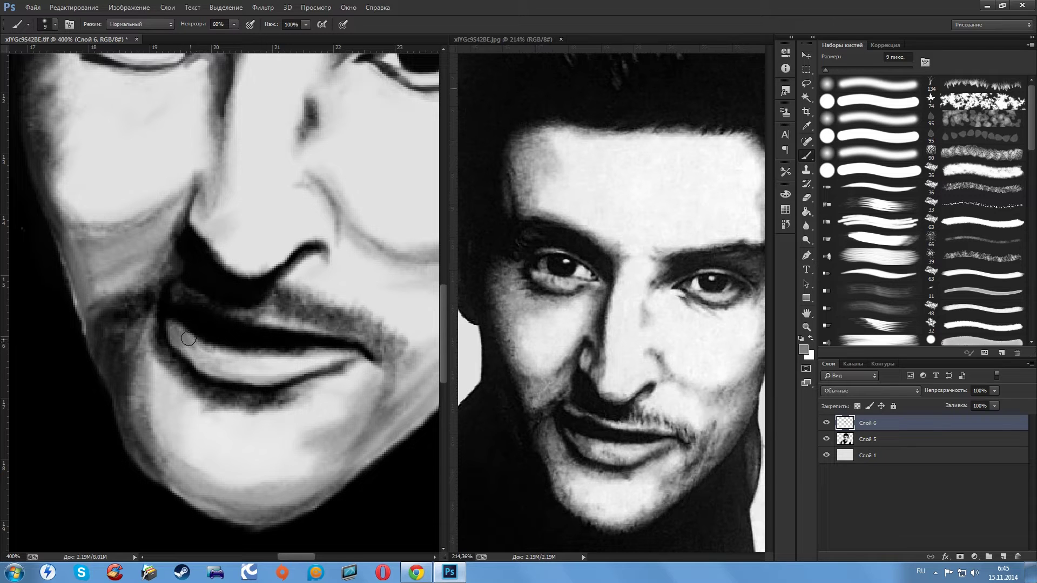
{"action": "left_click_drag", "start_coordinate": [180, 335], "coordinate": [170, 327]}
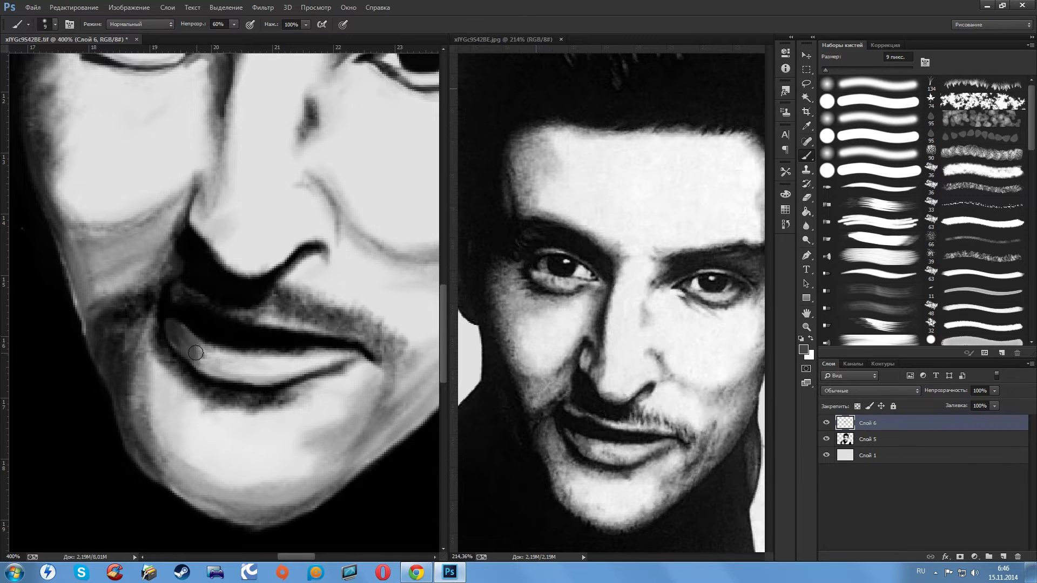
{"action": "scroll", "coordinate": [421, 243], "scroll_direction": "up", "scroll_amount": 10}
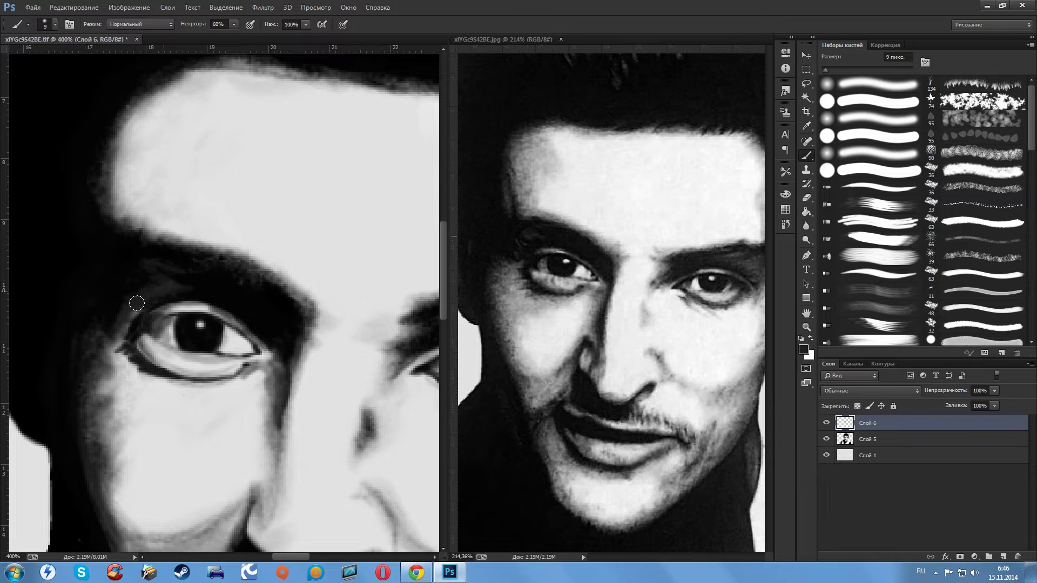
{"action": "mouse_move", "coordinate": [178, 280]}
{"action": "left_mouse_down"}
{"action": "mouse_move", "coordinate": [185, 287]}
{"action": "mouse_move", "coordinate": [11, 227]}
{"action": "left_mouse_up"}
{"action": "left_click_drag", "start_coordinate": [185, 463], "coordinate": [223, 334]}
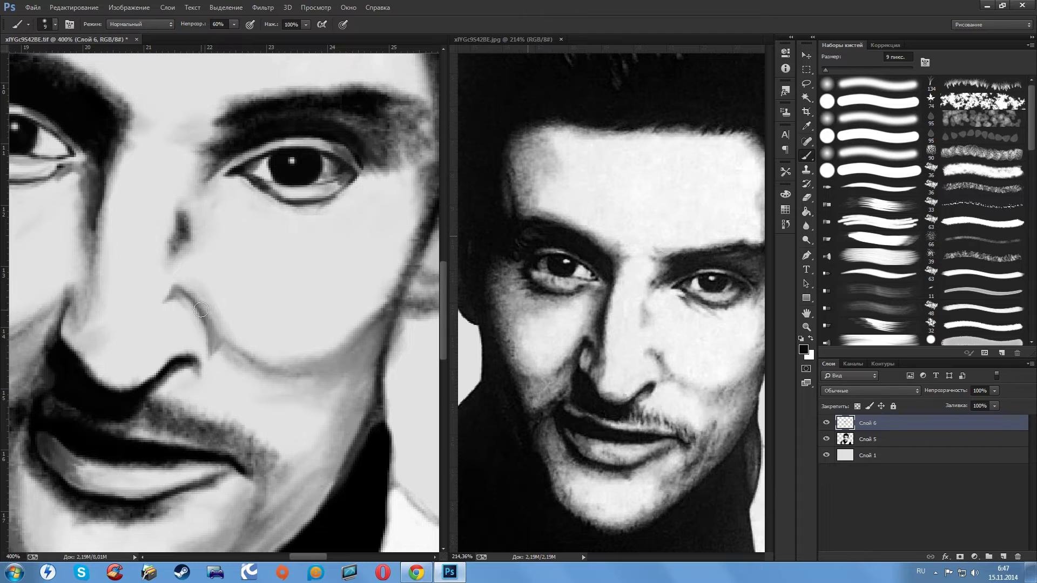
Alt-click the painting to sample progressively darker skin tones
{"action": "scroll", "coordinate": [218, 336], "scroll_direction": "down", "scroll_amount": 1}
{"action": "scroll", "coordinate": [234, 342], "scroll_direction": "right", "scroll_amount": 2}
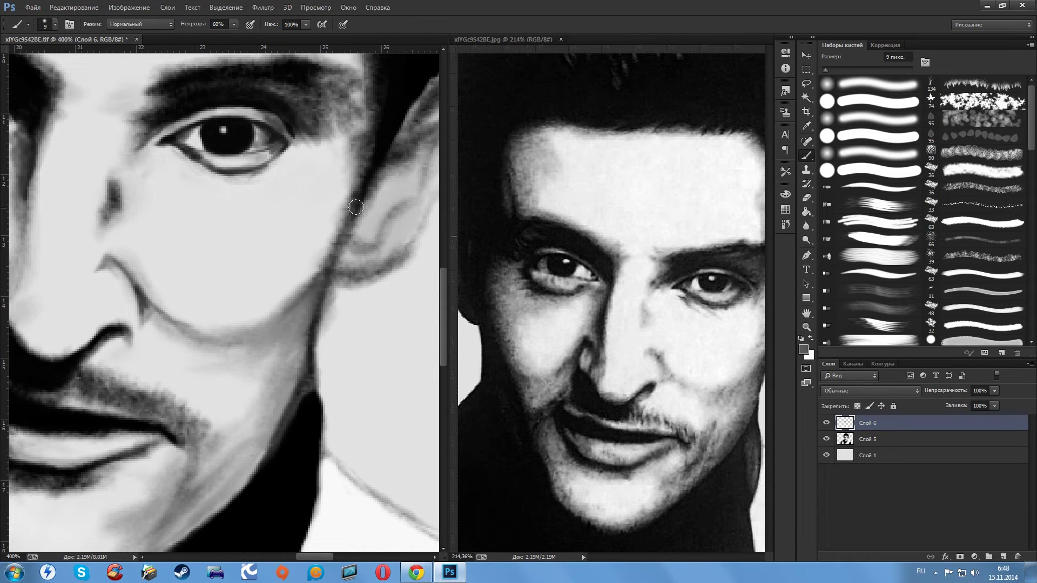
{"action": "left_click", "coordinate": [297, 326], "text": "alt"}
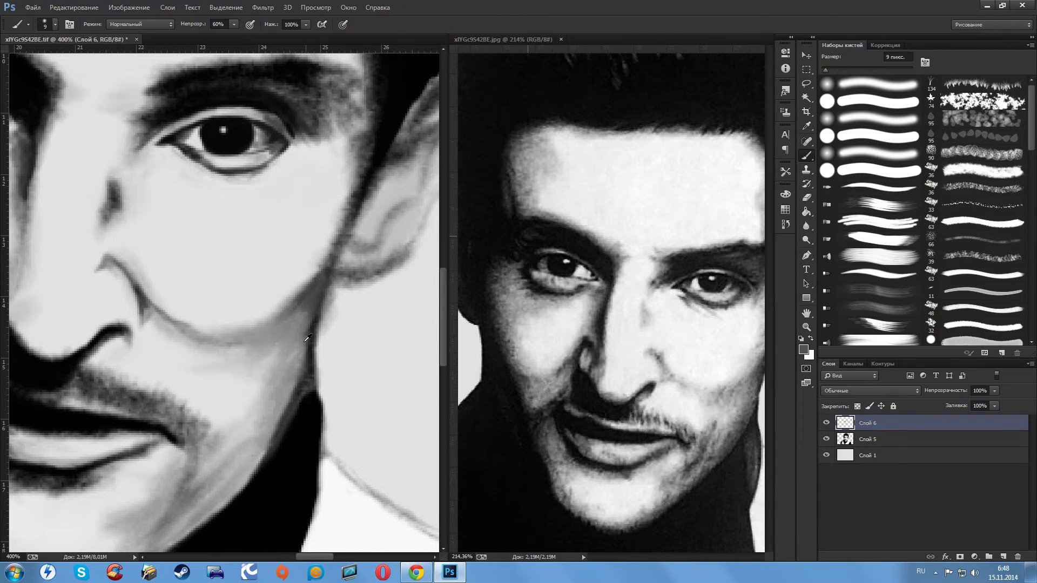
{"action": "scroll", "coordinate": [292, 332], "scroll_direction": "down", "scroll_amount": 1}
{"action": "left_click", "coordinate": [311, 306], "text": "alt"}
Paint dark strokes along the neck edge from the jaw into the collar shadow
{"action": "scroll", "coordinate": [281, 351], "scroll_direction": "down", "scroll_amount": 1}
{"action": "scroll", "coordinate": [281, 351], "scroll_direction": "right", "scroll_amount": 1}
{"action": "scroll", "coordinate": [301, 331], "scroll_direction": "down", "scroll_amount": 1}
{"action": "scroll", "coordinate": [301, 332], "scroll_direction": "right", "scroll_amount": 1}
{"action": "left_click_drag", "start_coordinate": [252, 232], "coordinate": [243, 365]}
{"action": "mouse_move", "coordinate": [245, 302]}
{"action": "left_mouse_down"}
{"action": "mouse_move", "coordinate": [251, 381]}
{"action": "mouse_move", "coordinate": [244, 308]}
{"action": "left_mouse_up"}
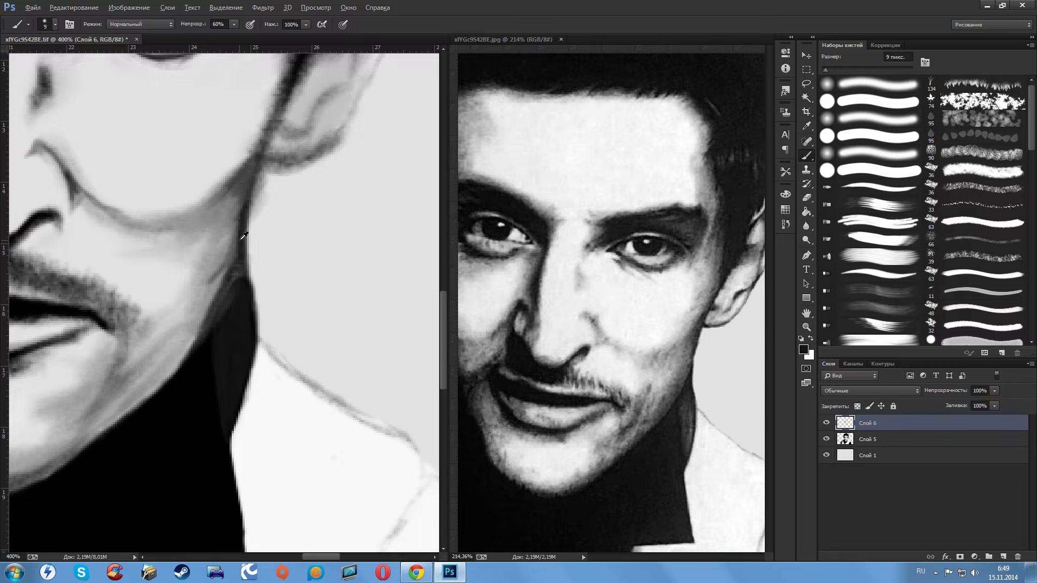
{"action": "left_click_drag", "start_coordinate": [261, 169], "coordinate": [195, 356]}
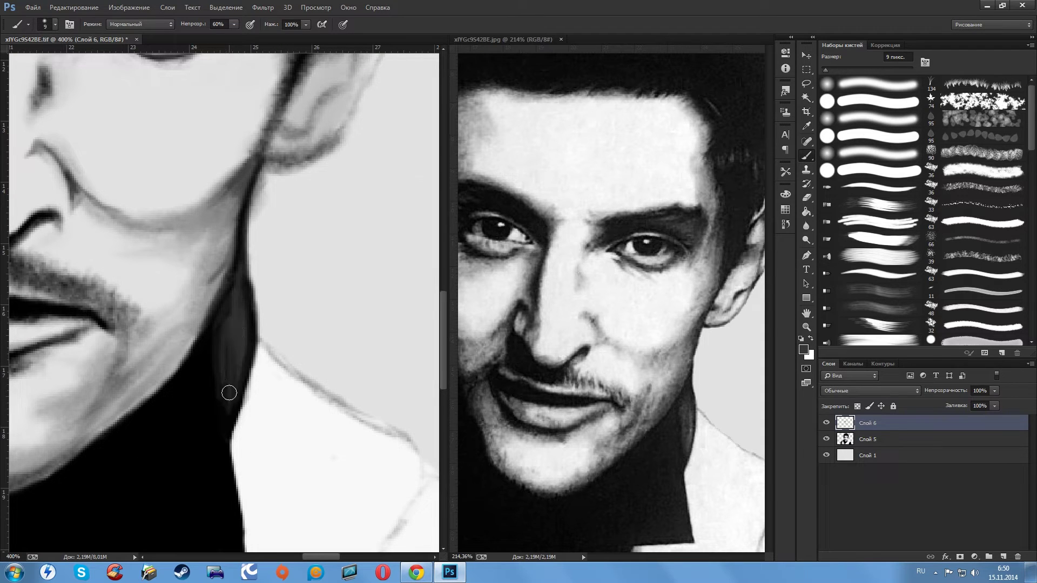
{"action": "scroll", "coordinate": [235, 282], "scroll_direction": "up", "scroll_amount": 2}
Darken the jaw beside the ear, outline the ear's outer edge, and soften its inner line
{"action": "mouse_move", "coordinate": [296, 200]}
{"action": "left_mouse_down"}
{"action": "mouse_move", "coordinate": [269, 267]}
{"action": "mouse_move", "coordinate": [350, 243]}
{"action": "left_mouse_up"}
{"action": "scroll", "coordinate": [352, 140], "scroll_direction": "up", "scroll_amount": 2}
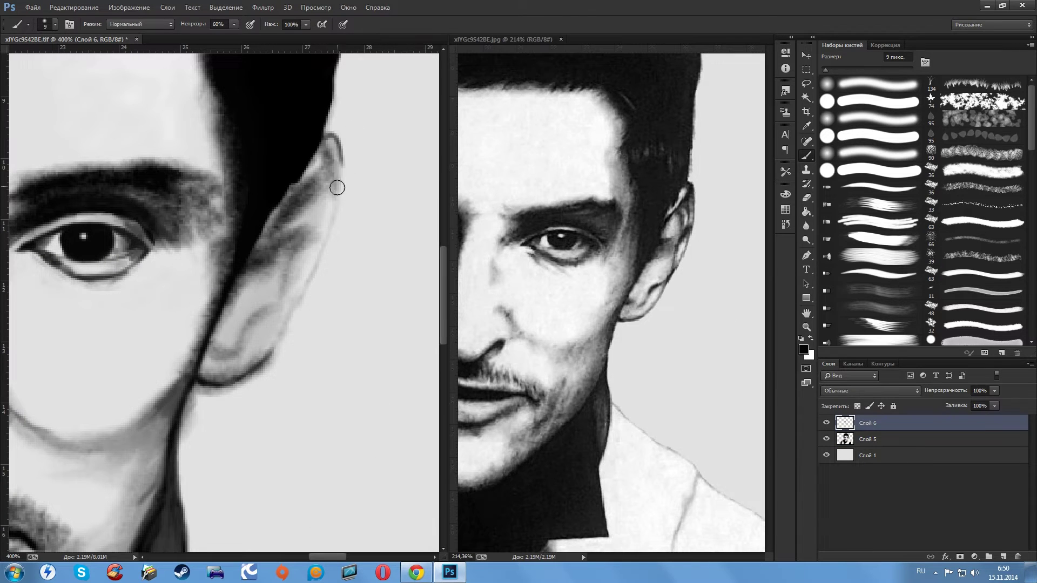
{"action": "left_click_drag", "start_coordinate": [310, 284], "coordinate": [337, 162]}
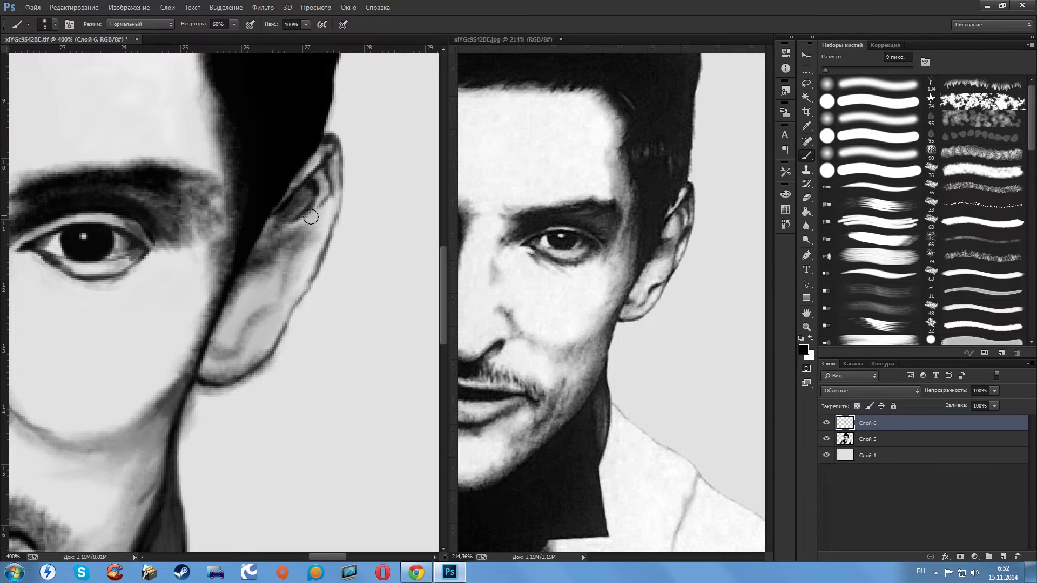
{"action": "mouse_move", "coordinate": [266, 315]}
{"action": "left_mouse_down"}
{"action": "mouse_move", "coordinate": [290, 280]}
{"action": "mouse_move", "coordinate": [293, 298]}
{"action": "left_mouse_up"}
{"action": "left_click_drag", "start_coordinate": [322, 214], "coordinate": [295, 300]}
Shade the ear's inner folds darker, swapping black and white with X
{"action": "key", "text": "x"}
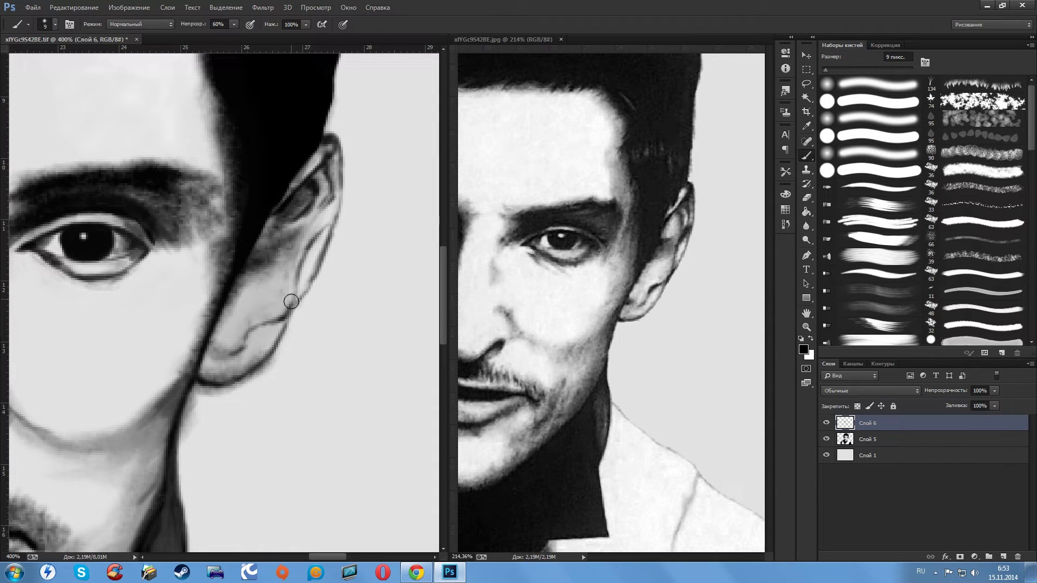
{"action": "key", "text": "x"}
{"action": "mouse_move", "coordinate": [301, 232]}
{"action": "left_mouse_down"}
{"action": "mouse_move", "coordinate": [248, 281]}
{"action": "mouse_move", "coordinate": [261, 308]}
{"action": "left_mouse_up"}
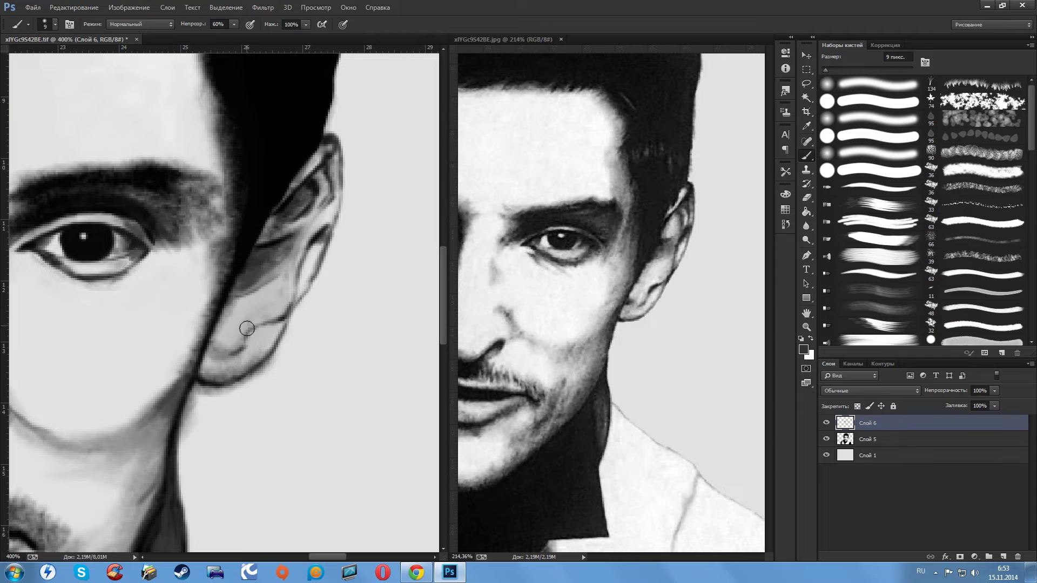
{"action": "left_click_drag", "start_coordinate": [313, 243], "coordinate": [300, 281]}
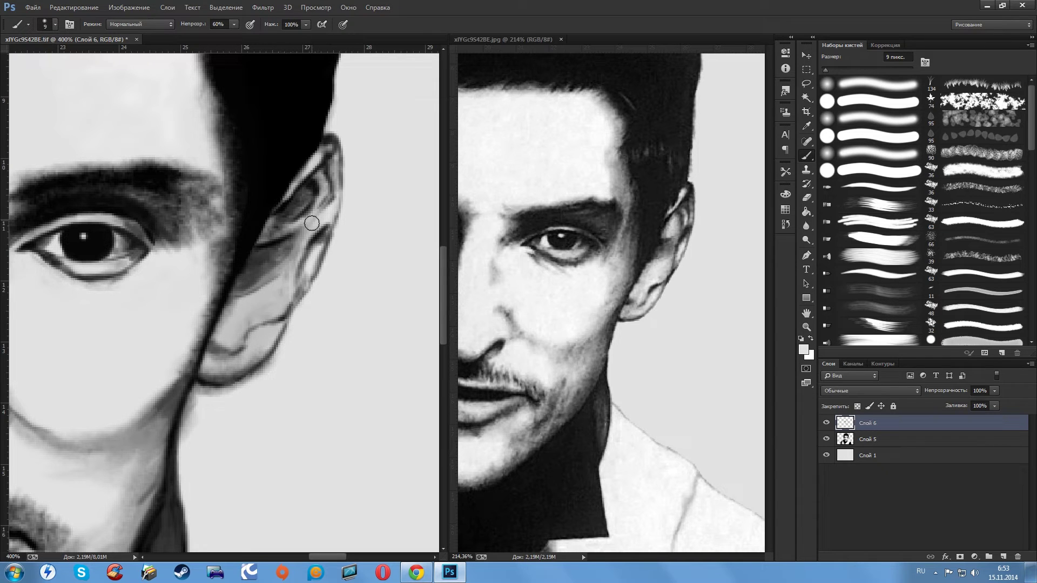
{"action": "left_click_drag", "start_coordinate": [213, 279], "coordinate": [236, 298]}
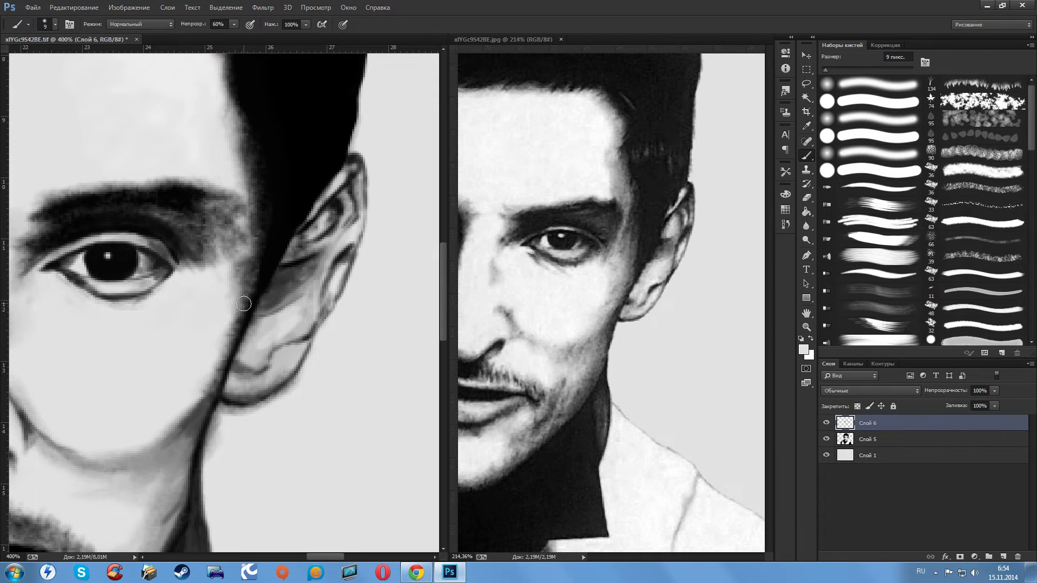
Refine the ear's outer rim with light and dark strokes, then select the 60 px textured brush
{"action": "key", "text": "x"}
{"action": "left_click_drag", "start_coordinate": [353, 240], "coordinate": [329, 278]}
{"action": "left_click_drag", "start_coordinate": [346, 248], "coordinate": [327, 289]}
{"action": "key", "text": "x"}
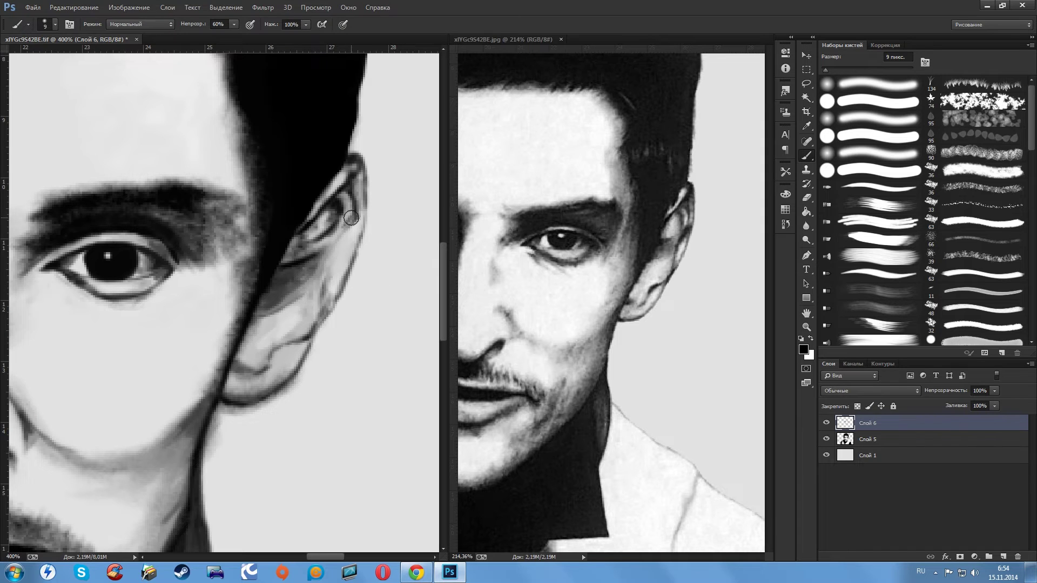
{"action": "mouse_move", "coordinate": [332, 254]}
{"action": "left_mouse_down"}
{"action": "mouse_move", "coordinate": [315, 329]}
{"action": "mouse_move", "coordinate": [358, 243]}
{"action": "left_mouse_up"}
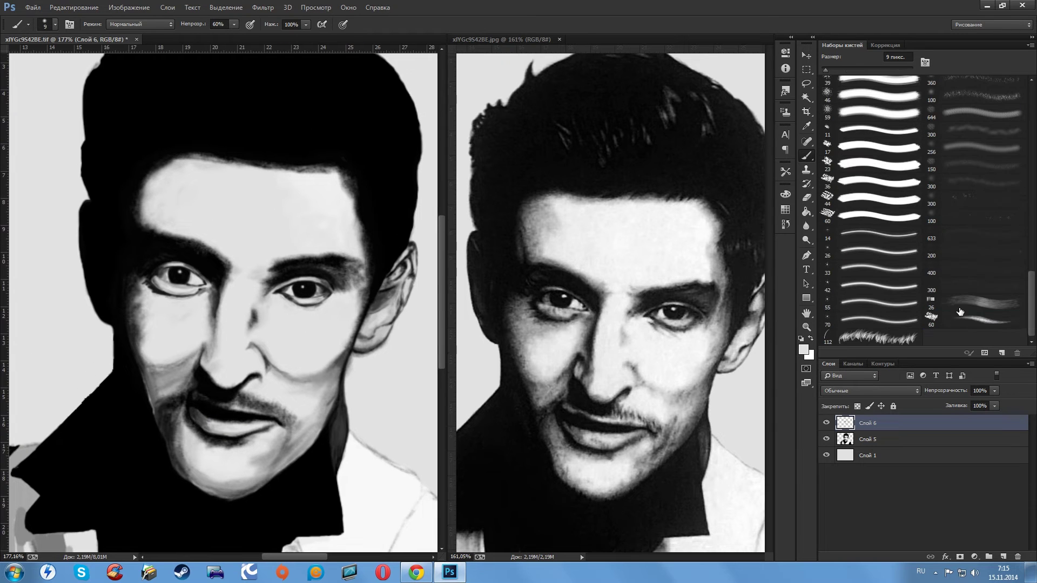
{"action": "left_click", "coordinate": [961, 312]}
{"action": "left_click_drag", "start_coordinate": [129, 287], "coordinate": [178, 221]}
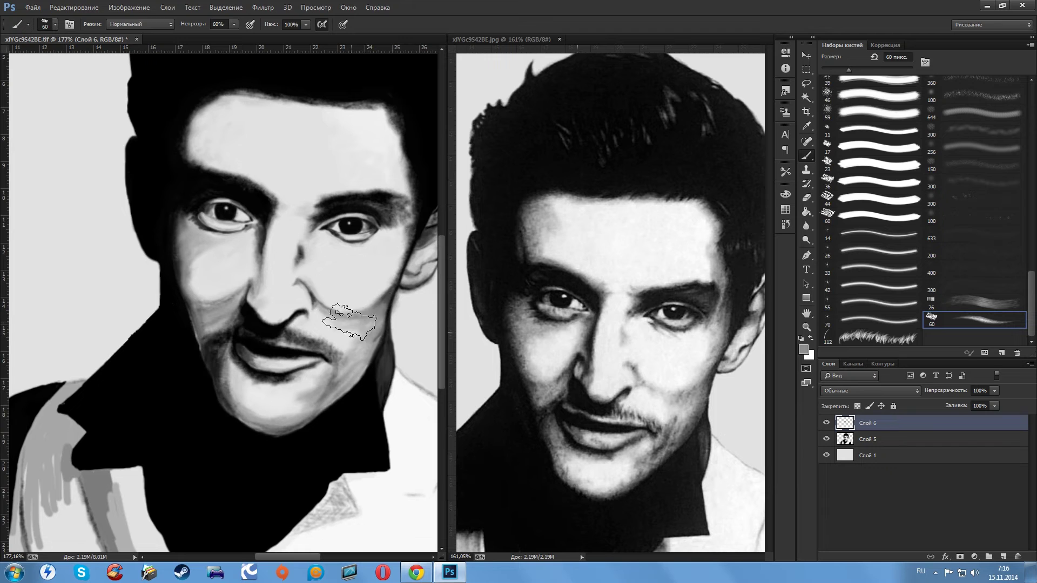
Sample forehead skin tones and repaint the forehead smoothly
{"action": "key", "text": "d"}
{"action": "scroll", "coordinate": [413, 219], "scroll_direction": "up", "scroll_amount": 2}
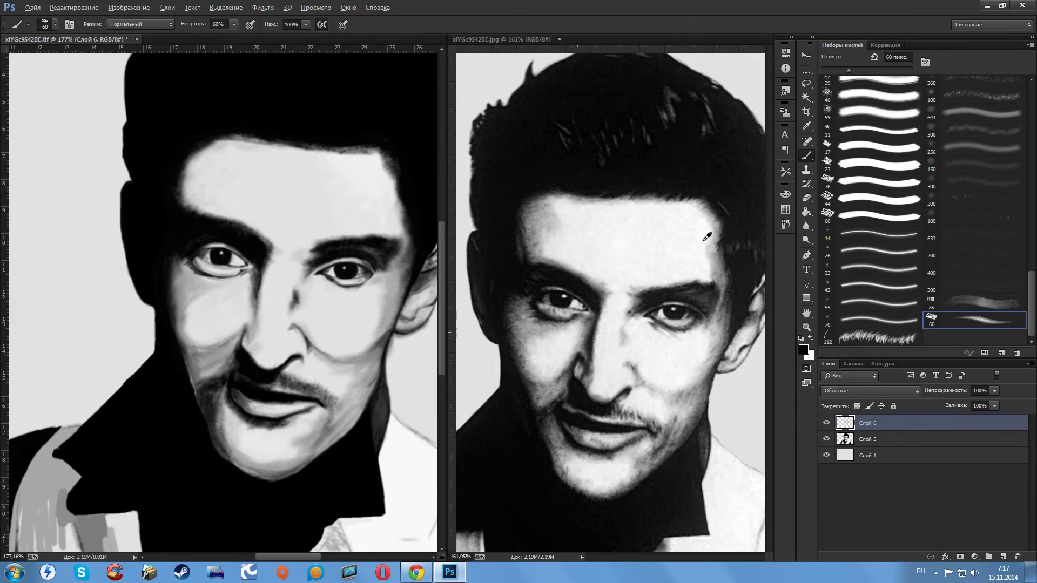
{"action": "left_click", "coordinate": [375, 170], "text": "alt"}
{"action": "left_click", "coordinate": [221, 172], "text": "alt"}
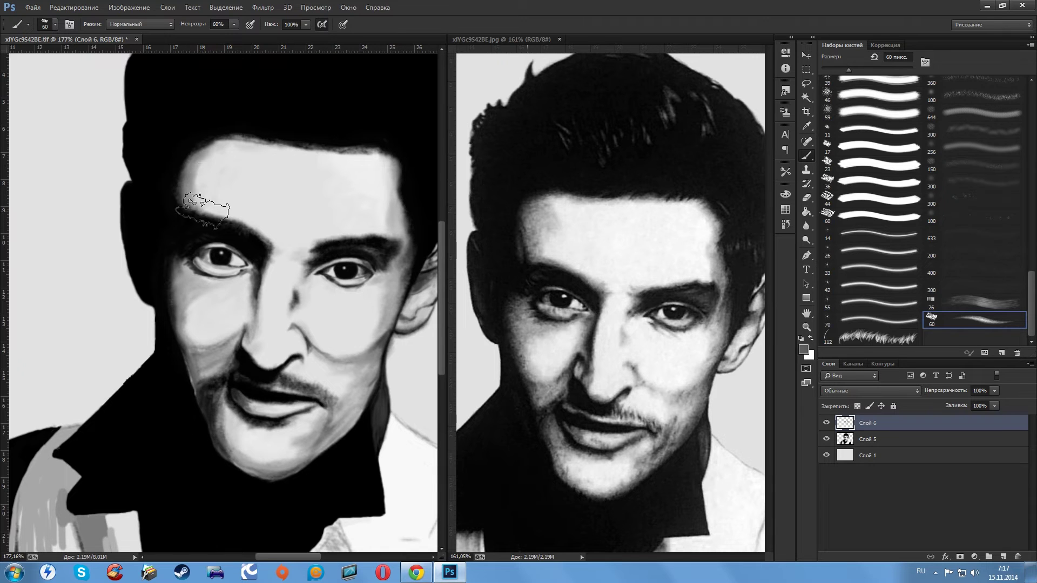
{"action": "left_click_drag", "start_coordinate": [208, 167], "coordinate": [216, 162]}
{"action": "left_click", "coordinate": [208, 135], "text": "alt"}
{"action": "mouse_move", "coordinate": [182, 319]}
{"action": "left_mouse_down"}
{"action": "mouse_move", "coordinate": [190, 296]}
{"action": "mouse_move", "coordinate": [181, 337]}
{"action": "left_mouse_up"}
{"action": "left_click_drag", "start_coordinate": [338, 279], "coordinate": [333, 303]}
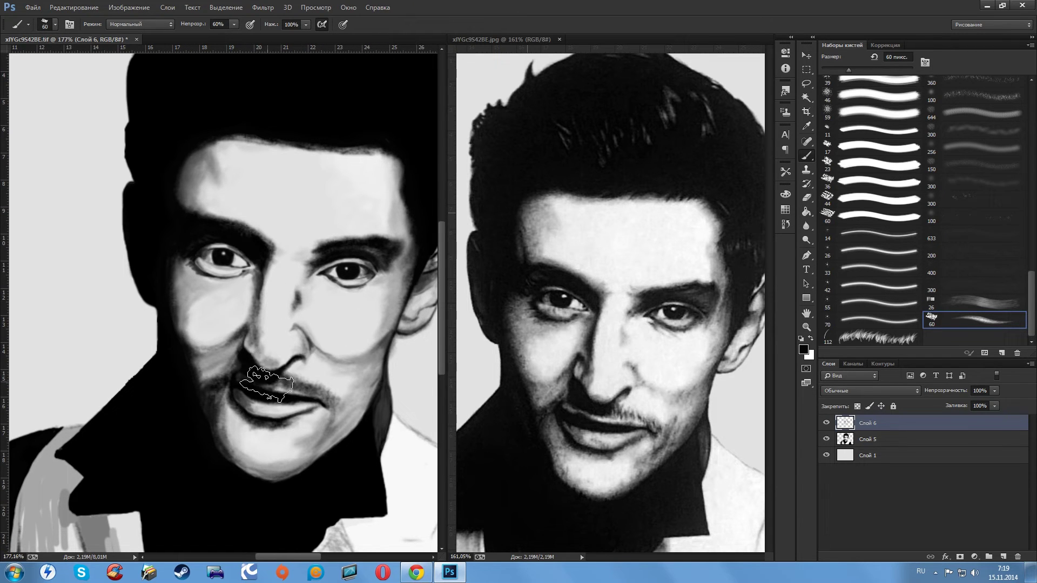
Darken the left eyebrow and lighten the cheek with a sampled light tone
{"action": "left_click_drag", "start_coordinate": [292, 238], "coordinate": [174, 197]}
{"action": "left_click_drag", "start_coordinate": [371, 295], "coordinate": [366, 276]}
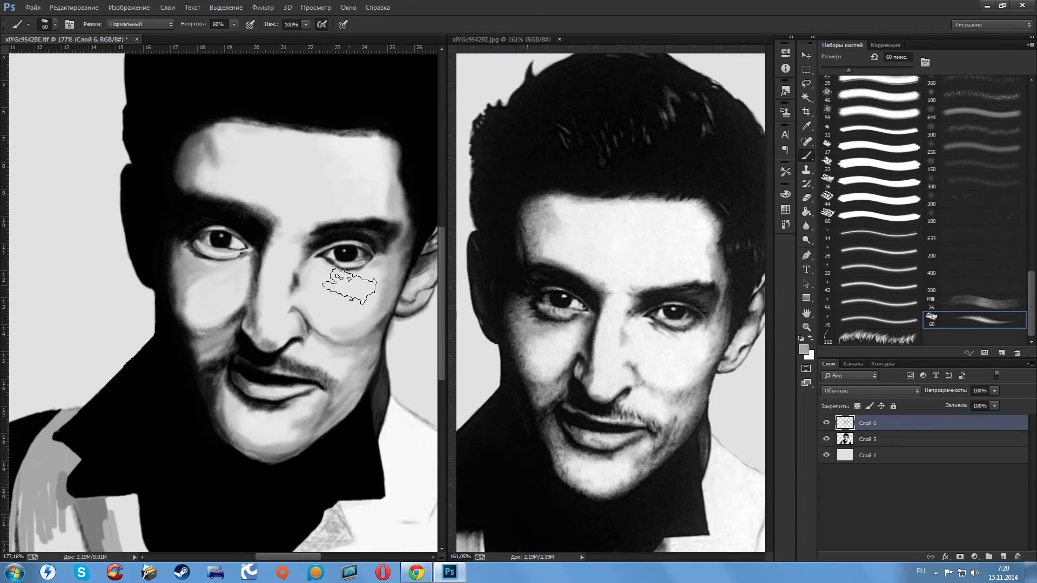
{"action": "left_click", "coordinate": [235, 297], "text": "alt"}
{"action": "left_click_drag", "start_coordinate": [235, 297], "coordinate": [209, 292]}
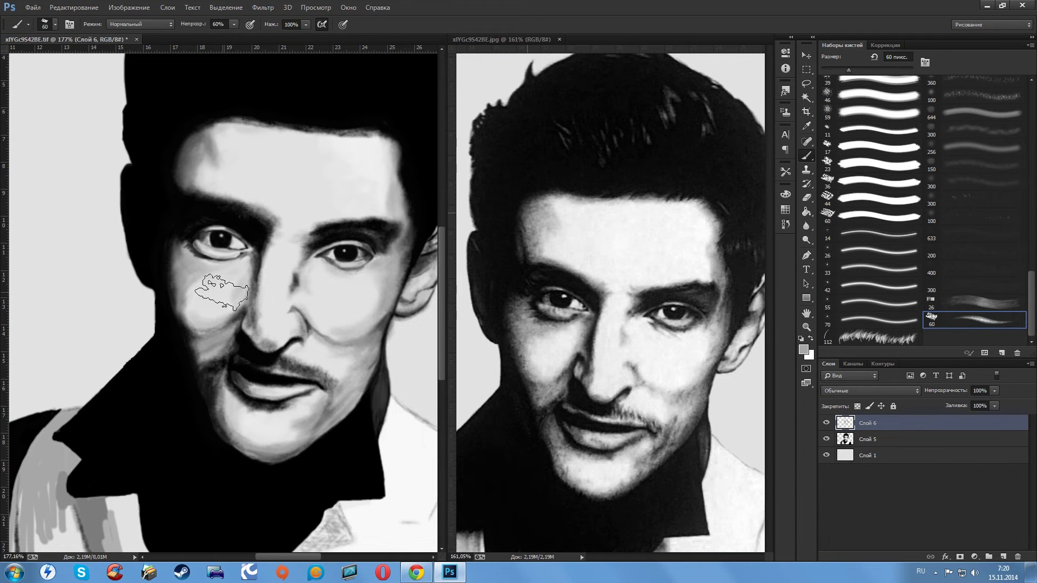
Deepen the shading on the chin right of the mouth and along the right jaw
{"action": "scroll", "coordinate": [243, 346], "scroll_direction": "down", "scroll_amount": 2}
{"action": "left_click", "coordinate": [351, 340], "text": "alt"}
{"action": "mouse_move", "coordinate": [303, 378]}
{"action": "left_mouse_down"}
{"action": "mouse_move", "coordinate": [339, 372]}
{"action": "mouse_move", "coordinate": [378, 324]}
{"action": "left_mouse_up"}
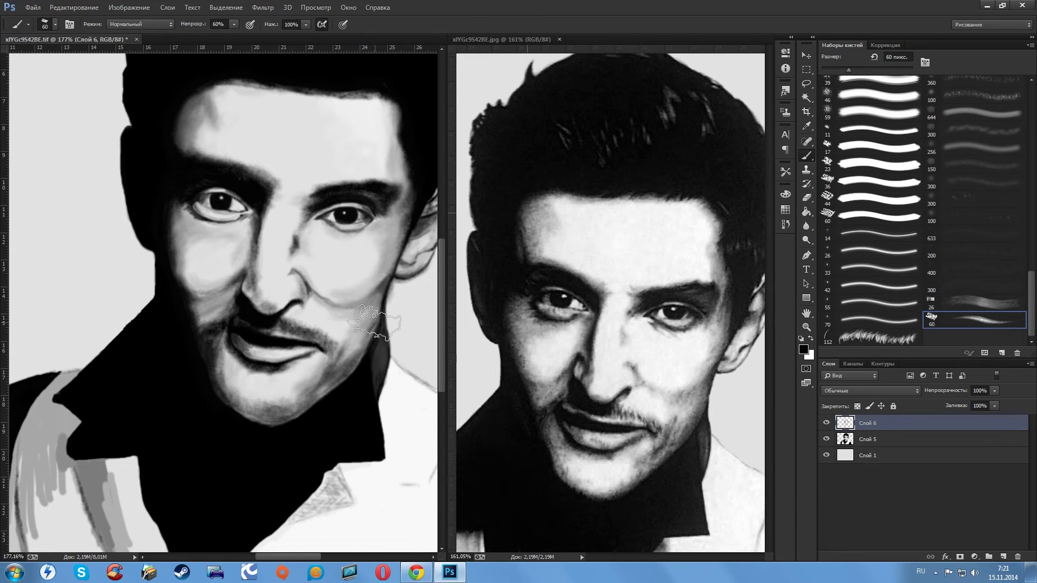
{"action": "left_click_drag", "start_coordinate": [366, 198], "coordinate": [323, 299]}
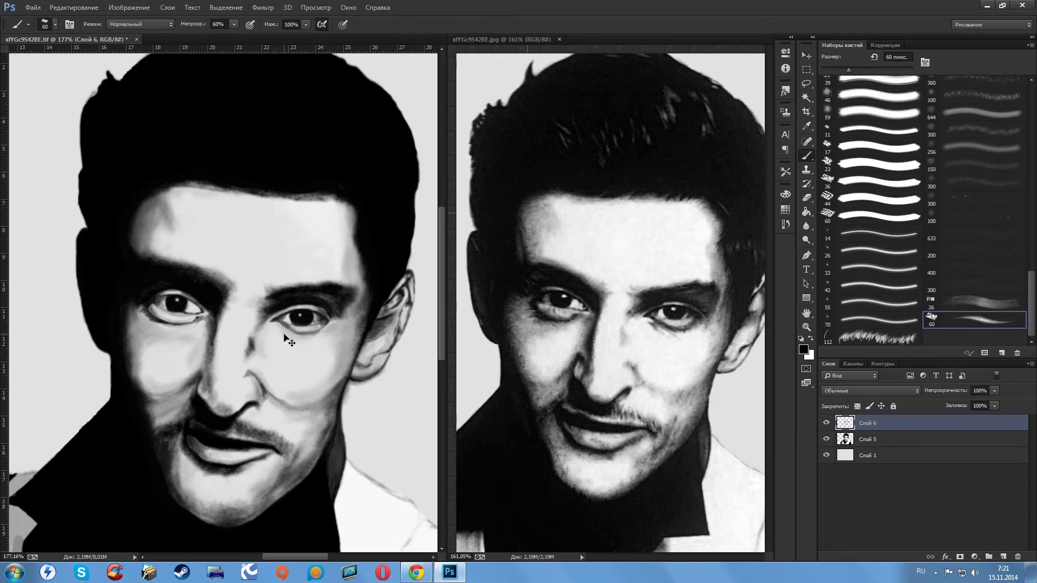
Add darker shading under the left eye
{"action": "mouse_move", "coordinate": [200, 319]}
{"action": "left_mouse_down"}
{"action": "mouse_move", "coordinate": [167, 324]}
{"action": "mouse_move", "coordinate": [127, 301]}
{"action": "mouse_move", "coordinate": [116, 324]}
{"action": "left_mouse_up"}
{"action": "mouse_move", "coordinate": [238, 426]}
{"action": "left_mouse_down"}
{"action": "mouse_move", "coordinate": [299, 325]}
{"action": "mouse_move", "coordinate": [236, 468]}
{"action": "left_mouse_up"}
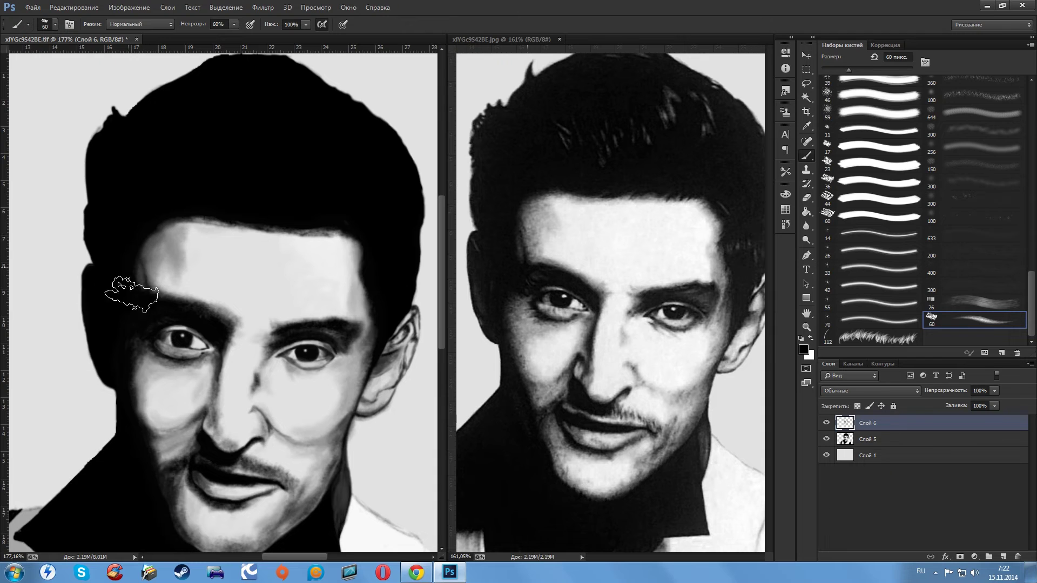
{"action": "left_click_drag", "start_coordinate": [335, 269], "coordinate": [308, 261]}
Switch to white, pan the painting to the collar, and lighten the grey lapel strokes
{"action": "key", "text": "x"}
{"action": "left_click_drag", "start_coordinate": [160, 147], "coordinate": [163, 180]}
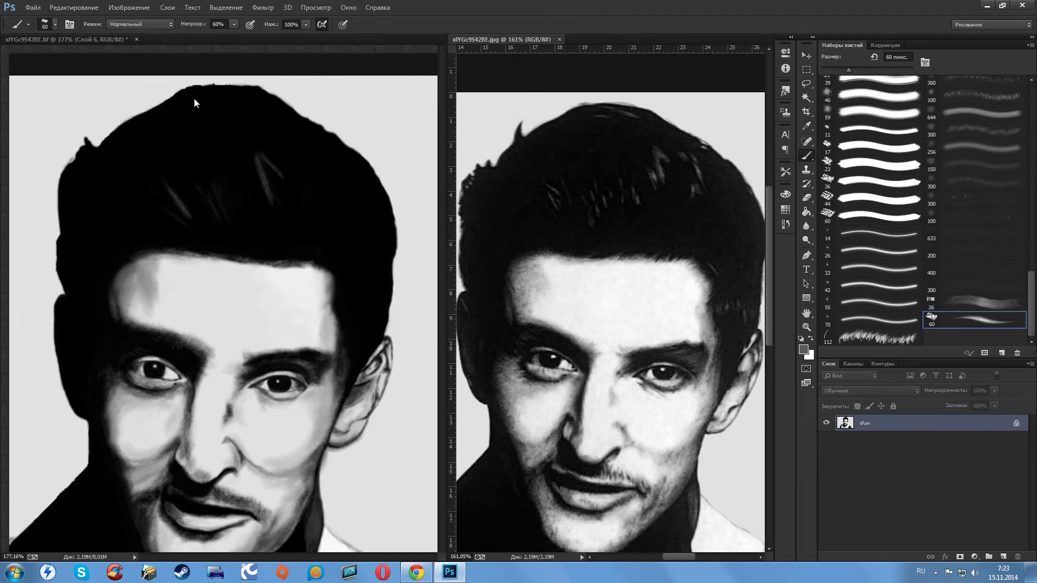
{"action": "left_click", "coordinate": [195, 103]}
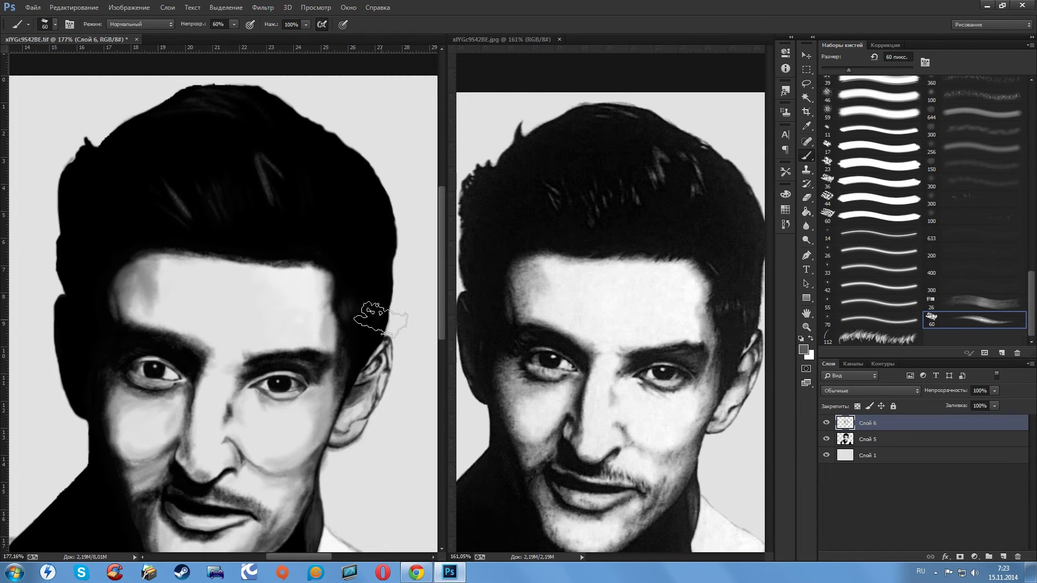
{"action": "scroll", "coordinate": [340, 270], "scroll_direction": "up", "scroll_amount": 2}
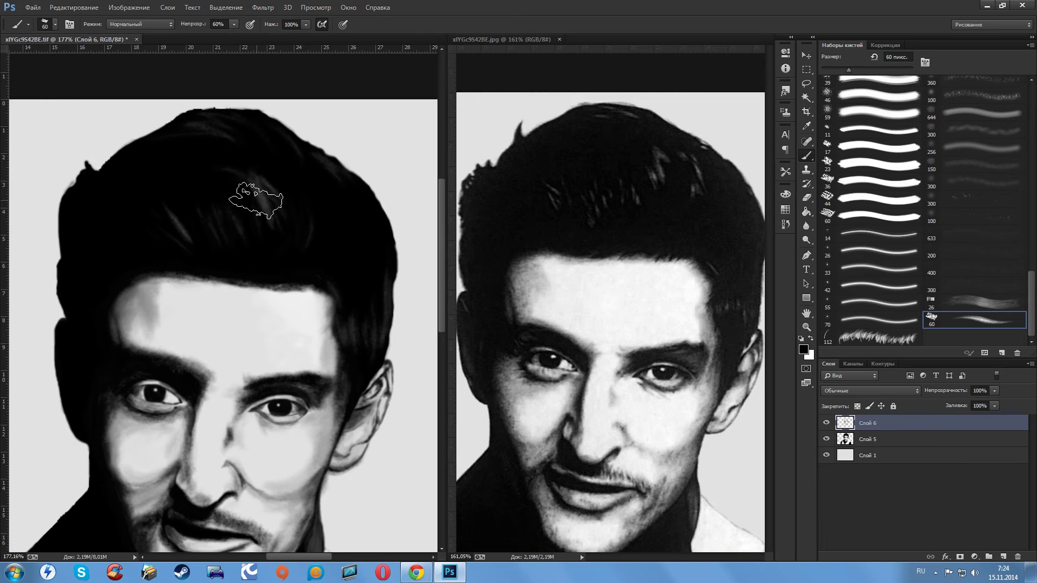
{"action": "left_click_drag", "start_coordinate": [89, 550], "coordinate": [218, 270]}
{"action": "mouse_move", "coordinate": [102, 324]}
{"action": "left_mouse_down"}
{"action": "mouse_move", "coordinate": [95, 454]}
{"action": "mouse_move", "coordinate": [171, 350]}
{"action": "left_mouse_up"}
Paint lighter tones along the shirt lapel
{"action": "left_click_drag", "start_coordinate": [126, 374], "coordinate": [92, 342]}
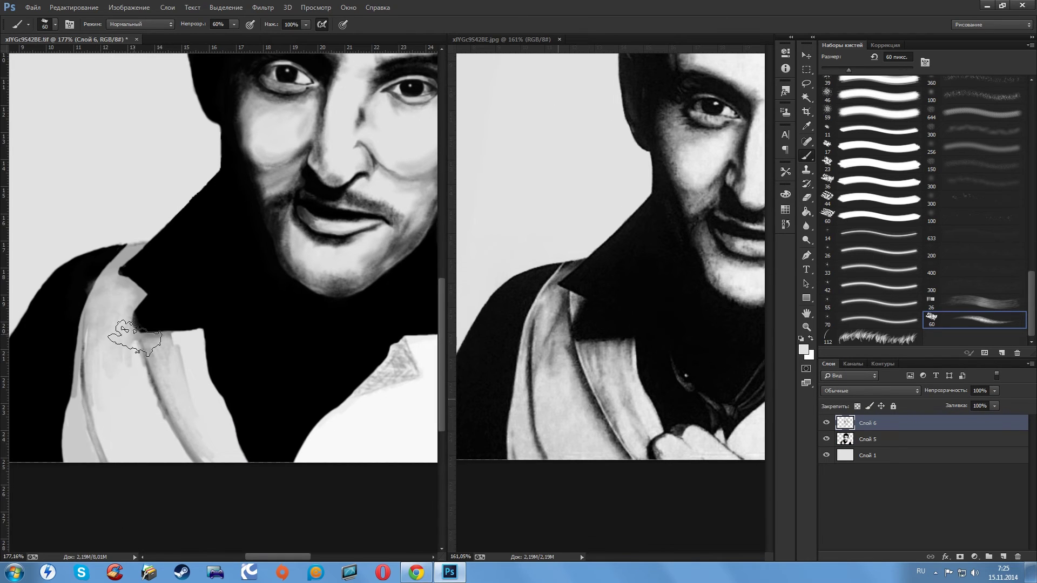
{"action": "left_click_drag", "start_coordinate": [170, 347], "coordinate": [123, 312]}
{"action": "left_click_drag", "start_coordinate": [326, 355], "coordinate": [320, 263]}
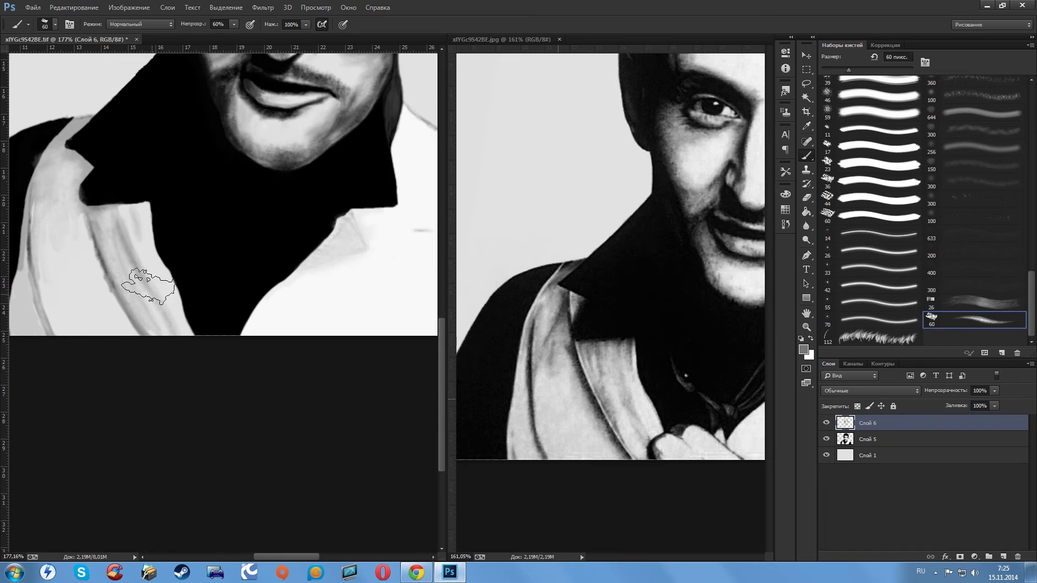
{"action": "key", "text": "x"}
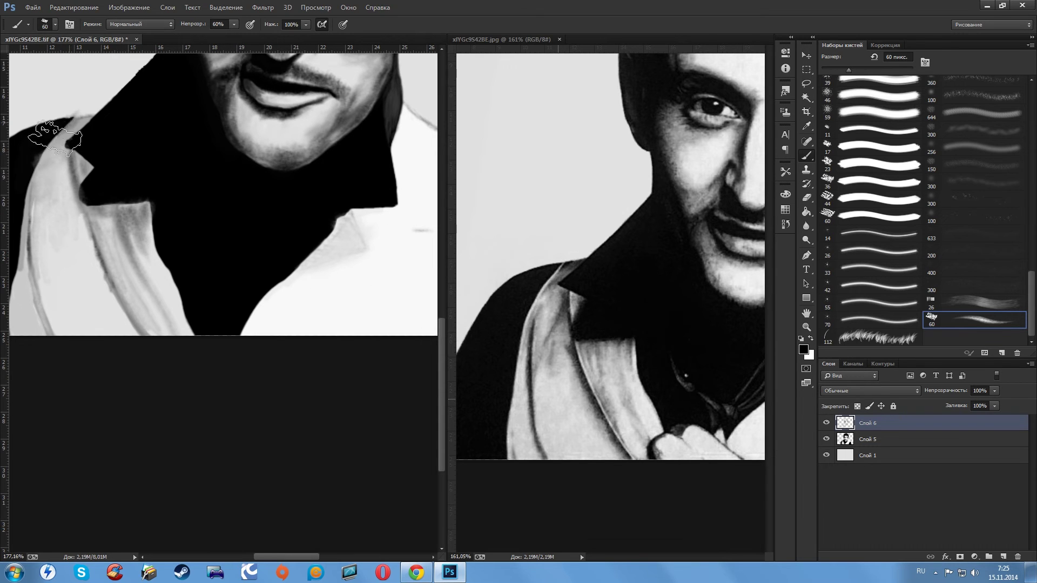
{"action": "mouse_move", "coordinate": [15, 287]}
{"action": "left_mouse_down"}
{"action": "mouse_move", "coordinate": [58, 231]}
{"action": "mouse_move", "coordinate": [104, 231]}
{"action": "left_mouse_up"}
{"action": "key", "text": "x"}
{"action": "left_click_drag", "start_coordinate": [92, 174], "coordinate": [119, 226]}
Darken the lapel's left edge, its crease, and the area near its top
{"action": "key", "text": "x"}
{"action": "mouse_move", "coordinate": [69, 179]}
{"action": "left_mouse_down"}
{"action": "mouse_move", "coordinate": [46, 209]}
{"action": "mouse_move", "coordinate": [34, 290]}
{"action": "left_mouse_up"}
{"action": "left_click_drag", "start_coordinate": [116, 202], "coordinate": [157, 286]}
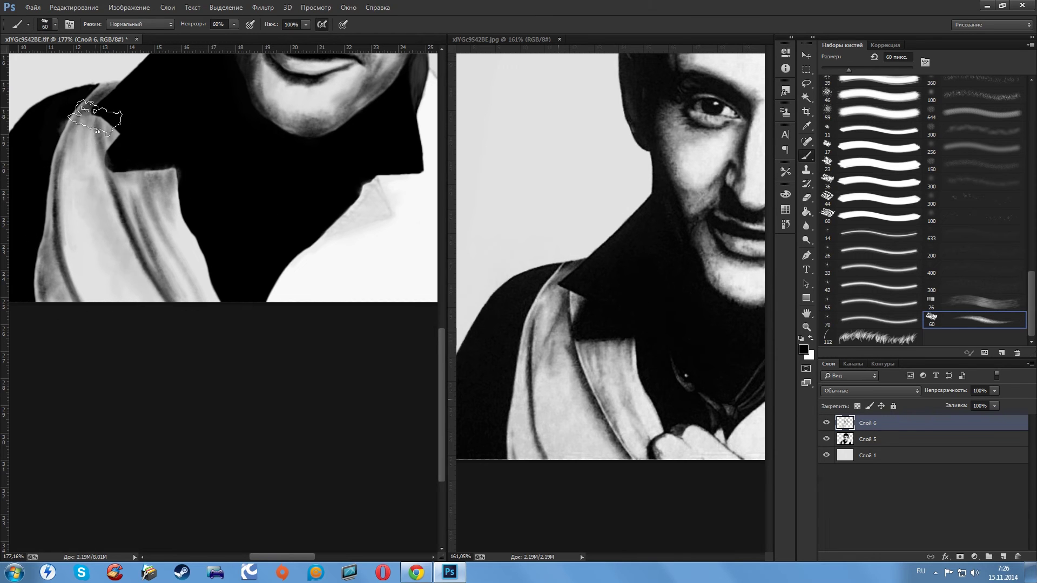
{"action": "left_click_drag", "start_coordinate": [94, 119], "coordinate": [94, 143]}
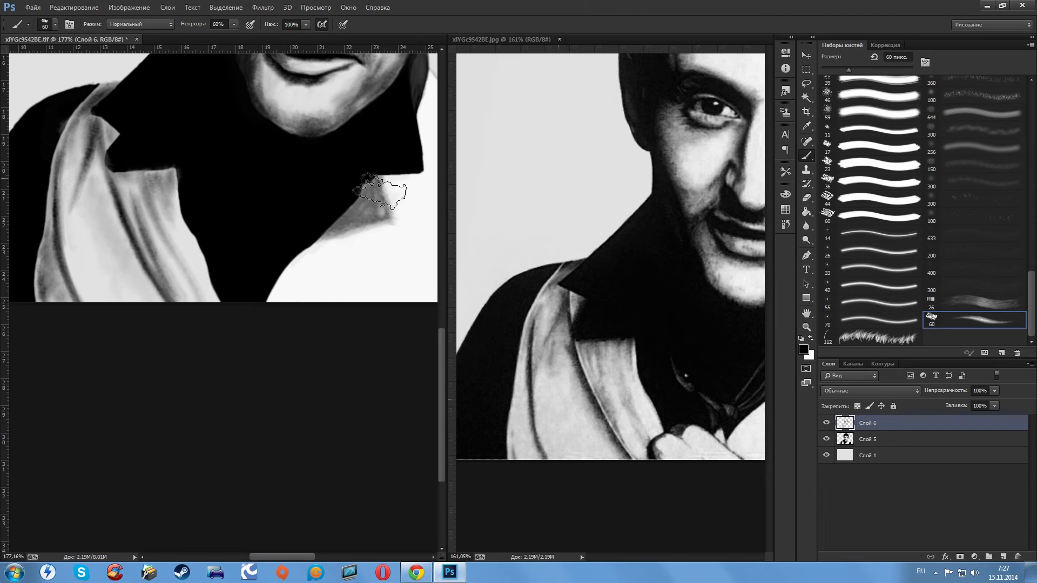
Cover the collar's grey patch in black, lighten the collar, and darken its fold
{"action": "left_click_drag", "start_coordinate": [256, 162], "coordinate": [290, 206]}
{"action": "key", "text": "x"}
{"action": "mouse_move", "coordinate": [143, 190]}
{"action": "left_mouse_down"}
{"action": "mouse_move", "coordinate": [173, 213]}
{"action": "mouse_move", "coordinate": [162, 174]}
{"action": "mouse_move", "coordinate": [196, 208]}
{"action": "mouse_move", "coordinate": [192, 177]}
{"action": "left_mouse_up"}
{"action": "left_click_drag", "start_coordinate": [370, 300], "coordinate": [162, 262]}
{"action": "key", "text": "x"}
{"action": "mouse_move", "coordinate": [251, 265]}
{"action": "left_mouse_down"}
{"action": "mouse_move", "coordinate": [243, 216]}
{"action": "mouse_move", "coordinate": [278, 132]}
{"action": "mouse_move", "coordinate": [345, 184]}
{"action": "mouse_move", "coordinate": [256, 115]}
{"action": "left_mouse_up"}
{"action": "key", "text": "x"}
{"action": "mouse_move", "coordinate": [320, 209]}
{"action": "left_mouse_down"}
{"action": "mouse_move", "coordinate": [324, 121]}
{"action": "mouse_move", "coordinate": [276, 193]}
{"action": "left_mouse_up"}
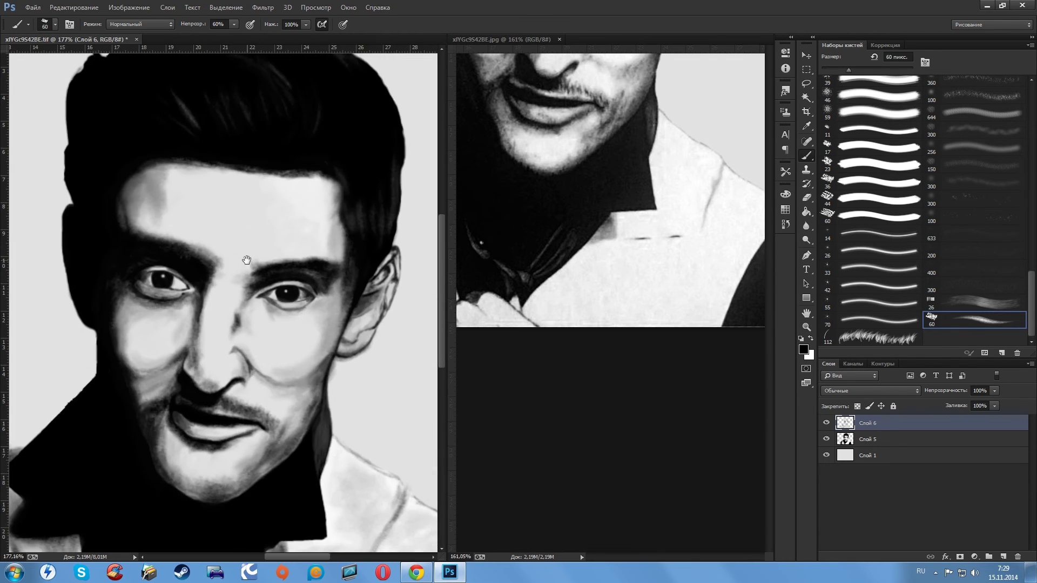
Zoom in on the hair and shrink the brush to 5 px
{"action": "key", "text": "ctrl+0"}
{"action": "scroll", "coordinate": [259, 104], "scroll_direction": "up", "scroll_amount": 3}
{"action": "scroll", "coordinate": [1024, 285], "scroll_direction": "up", "scroll_amount": 5}
{"action": "key", "text": "F5"}
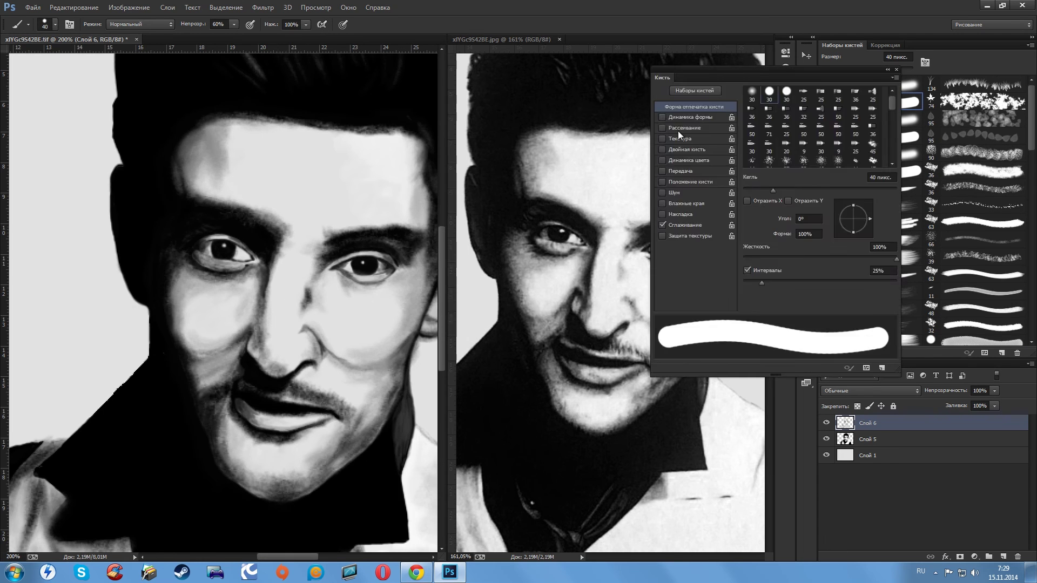
{"action": "key", "text": "F5"}
{"action": "scroll", "coordinate": [308, 183], "scroll_direction": "up", "scroll_amount": 1}
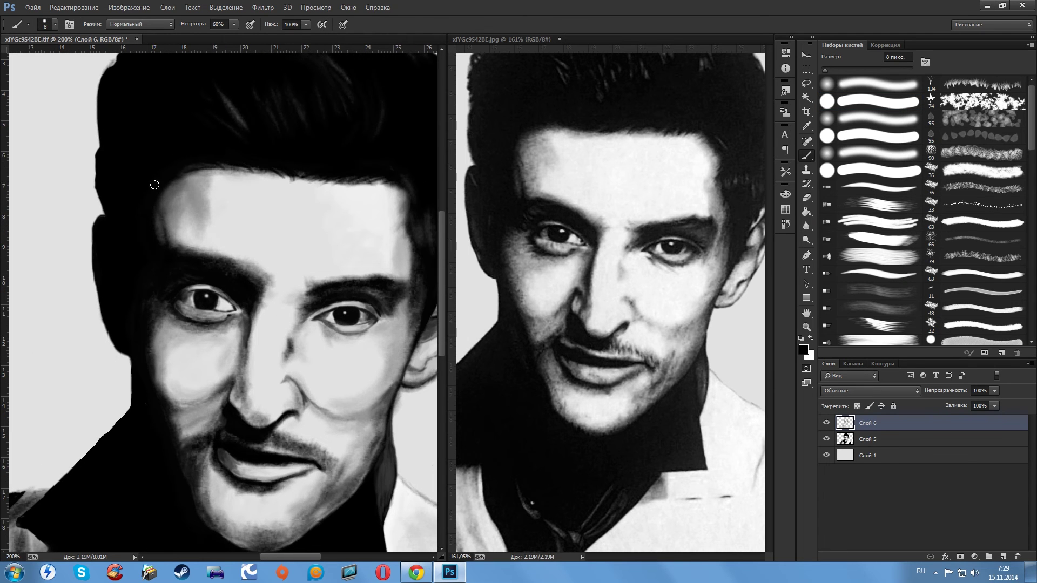
{"action": "key", "text": "bracketleft"}
{"action": "key", "text": "bracketleft"}
{"action": "key", "text": "bracketleft"}
Pan along the top edge of the hair and reset the painting colour to black
{"action": "scroll", "coordinate": [283, 211], "scroll_direction": "right", "scroll_amount": 2}
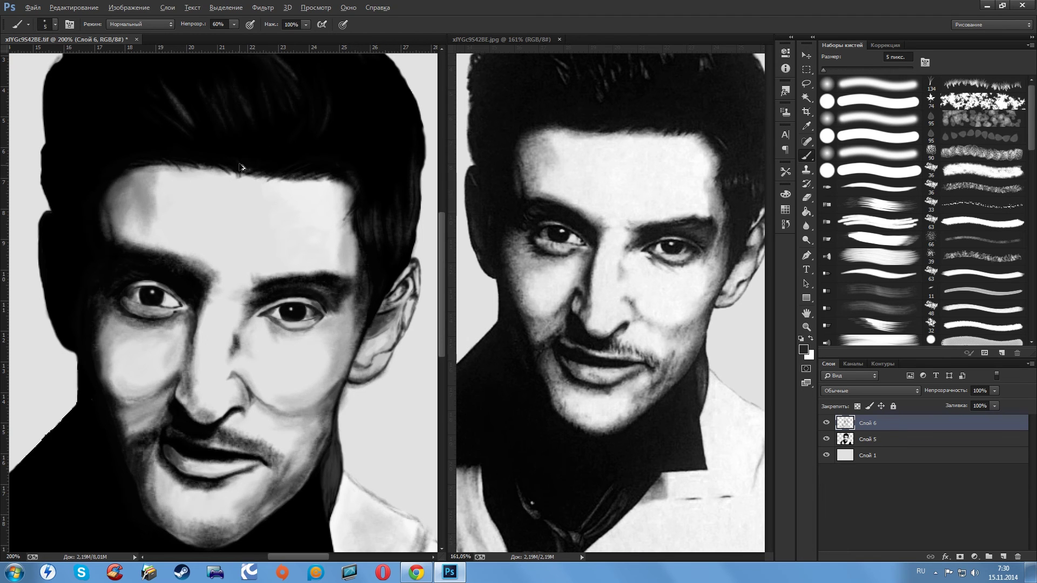
{"action": "scroll", "coordinate": [324, 162], "scroll_direction": "up", "scroll_amount": 3}
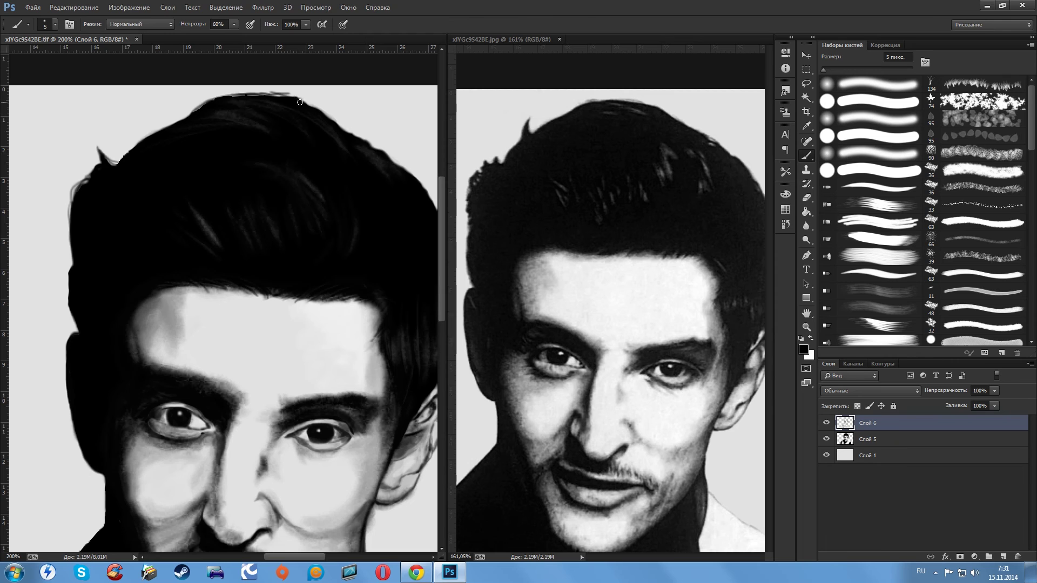
{"action": "scroll", "coordinate": [329, 146], "scroll_direction": "right", "scroll_amount": 2}
{"action": "scroll", "coordinate": [245, 305], "scroll_direction": "down", "scroll_amount": 1}
{"action": "scroll", "coordinate": [245, 304], "scroll_direction": "left", "scroll_amount": 1}
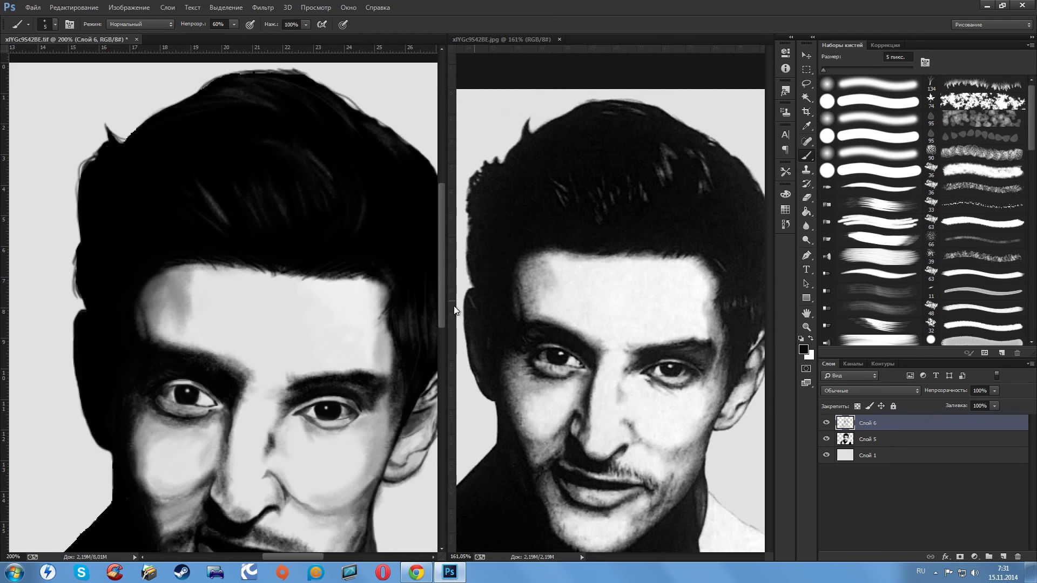
{"action": "scroll", "coordinate": [267, 331], "scroll_direction": "down", "scroll_amount": 4}
{"action": "scroll", "coordinate": [359, 329], "scroll_direction": "right", "scroll_amount": 3}
{"action": "scroll", "coordinate": [322, 321], "scroll_direction": "down", "scroll_amount": 3}
{"action": "scroll", "coordinate": [321, 321], "scroll_direction": "left", "scroll_amount": 2}
{"action": "key", "text": "d"}
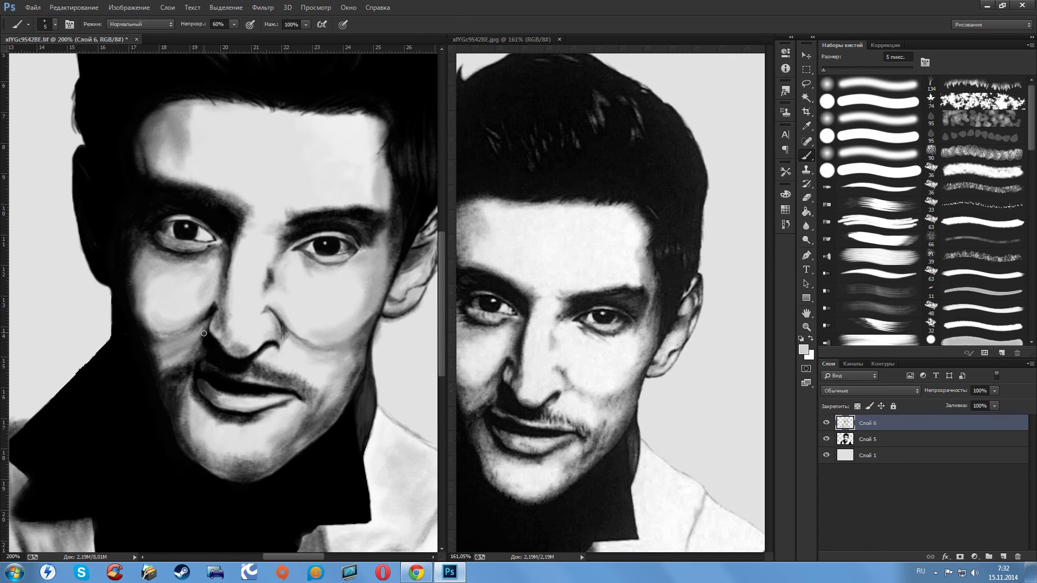
Paint with the 35 px textured brush, then merge Слой 5 into Слой 6
{"action": "key", "text": "period"}
{"action": "key", "text": "x"}
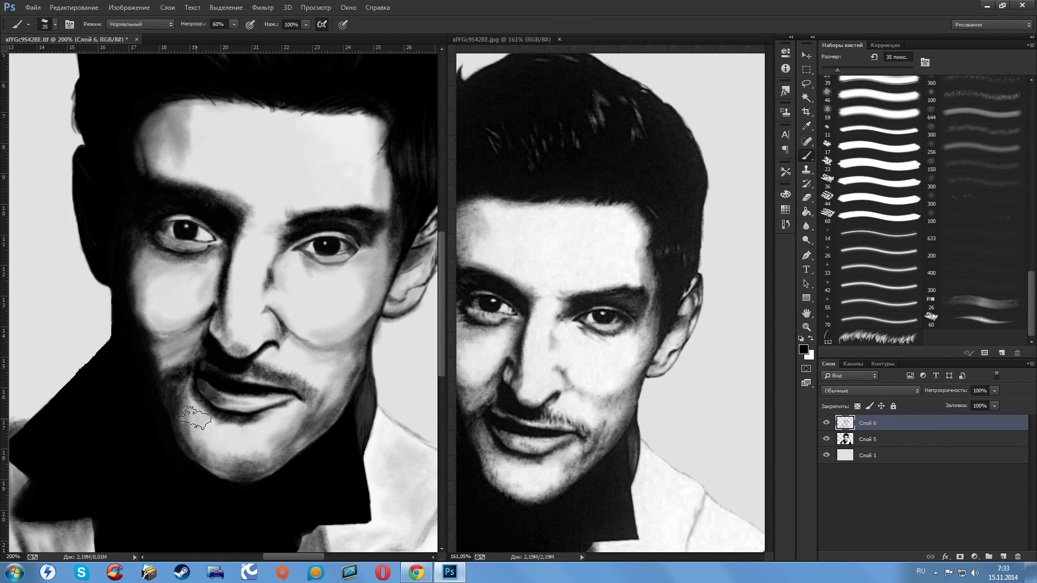
{"action": "key", "text": "x"}
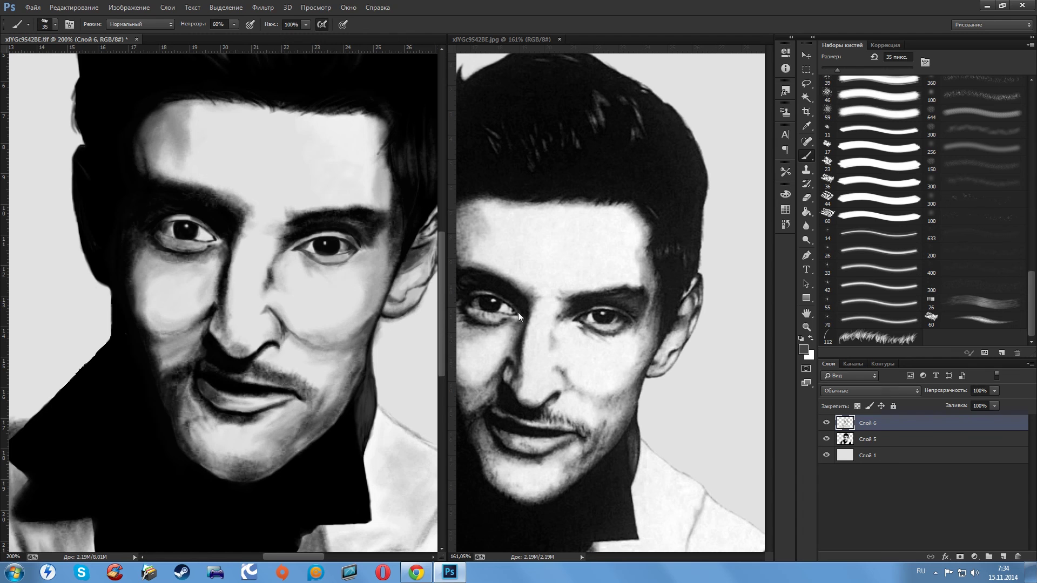
{"action": "key", "text": "x"}
{"action": "key", "text": "ctrl+e"}
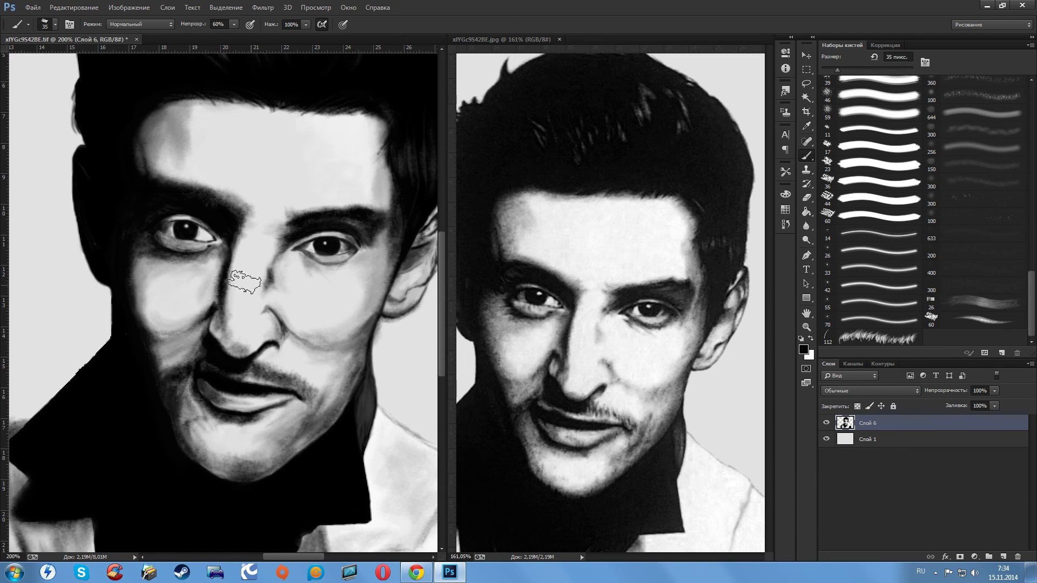
Blur the face's painted shading with a 10 px Blur tool
{"action": "key", "text": "r"}
{"action": "key", "text": "bracketleft"}
{"action": "key", "text": "bracketleft"}
{"action": "key", "text": "bracketleft"}
{"action": "scroll", "coordinate": [232, 324], "scroll_direction": "down", "scroll_amount": 2}
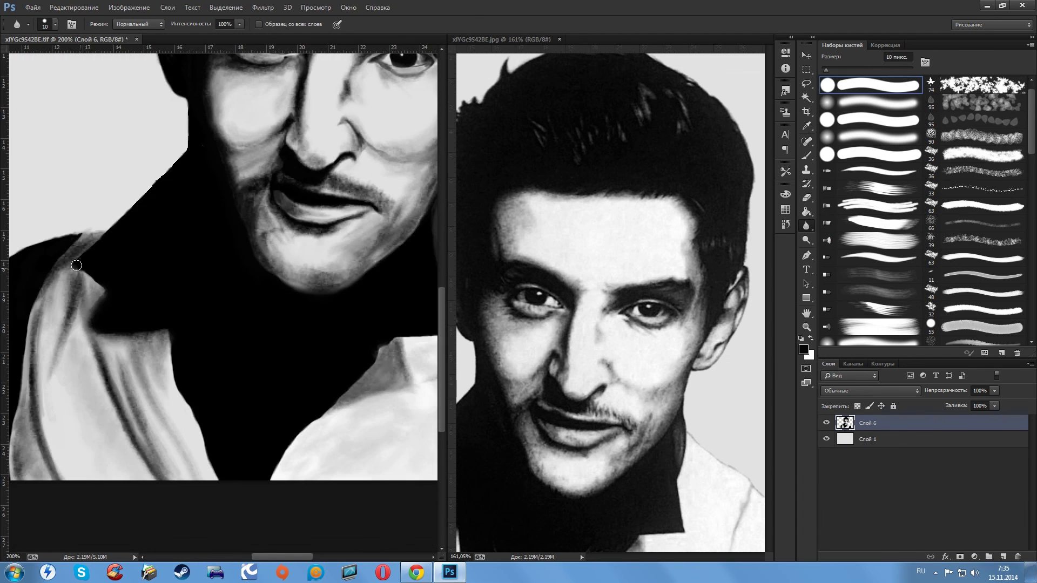
{"action": "scroll", "coordinate": [233, 296], "scroll_direction": "left", "scroll_amount": 3}
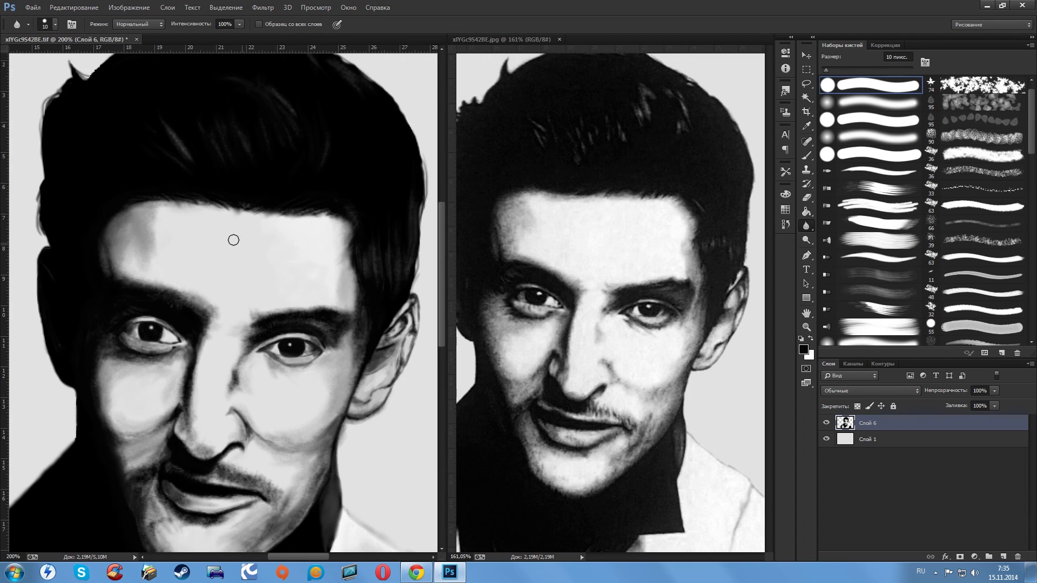
{"action": "left_click_drag", "start_coordinate": [232, 295], "coordinate": [267, 328]}
{"action": "scroll", "coordinate": [267, 328], "scroll_direction": "down", "scroll_amount": 3}
{"action": "scroll", "coordinate": [243, 355], "scroll_direction": "right", "scroll_amount": 2}
{"action": "scroll", "coordinate": [210, 373], "scroll_direction": "up", "scroll_amount": 1}
{"action": "scroll", "coordinate": [210, 373], "scroll_direction": "left", "scroll_amount": 1}
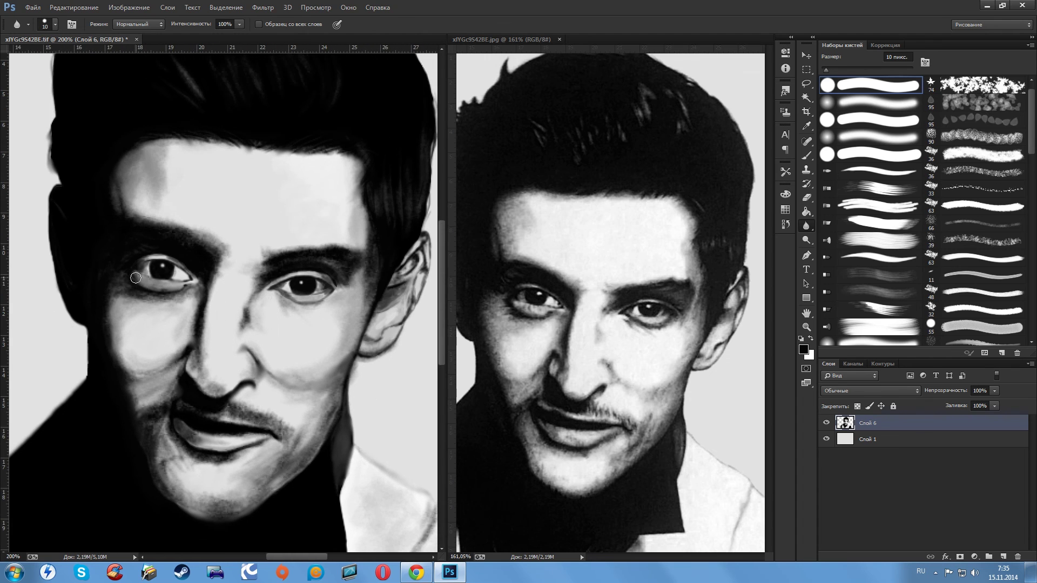
{"action": "scroll", "coordinate": [875, 216], "scroll_direction": "down", "scroll_amount": 5}
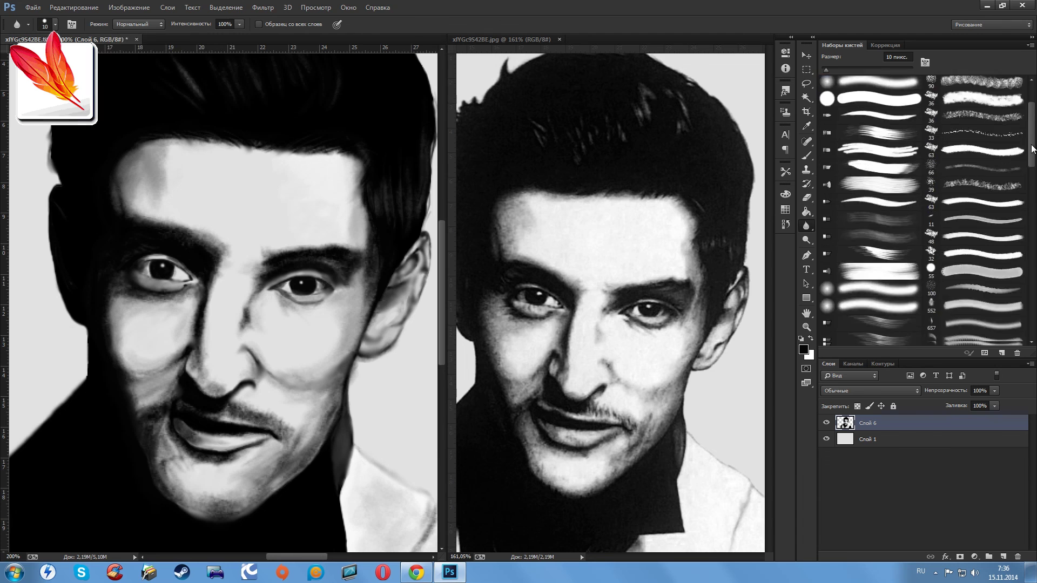
Return to the Brush tool with the 60 px textured brush preset
{"action": "left_click", "coordinate": [829, 146]}
{"action": "left_click", "coordinate": [806, 156]}
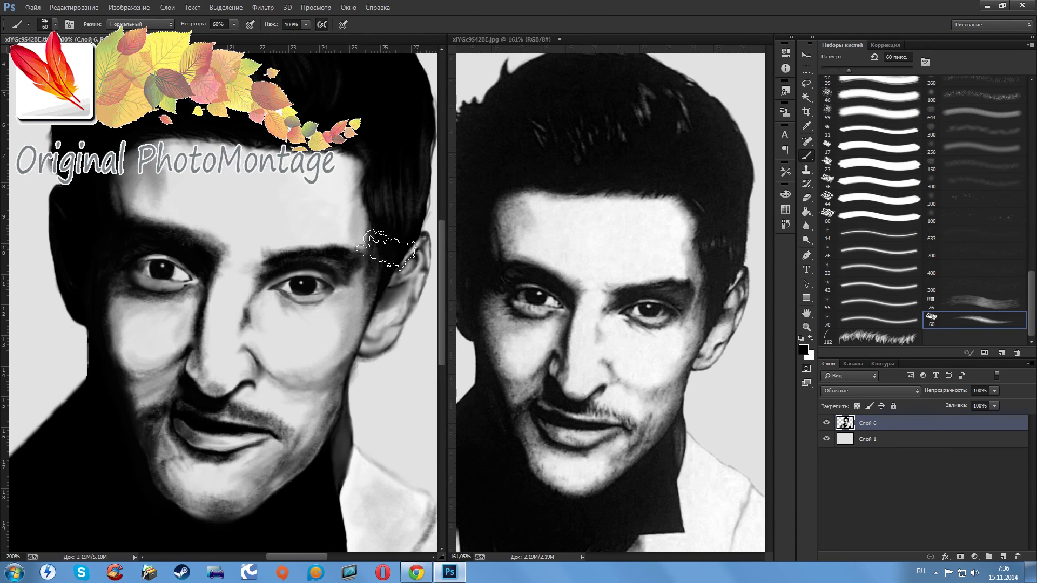
{"action": "left_click", "coordinate": [932, 319]}
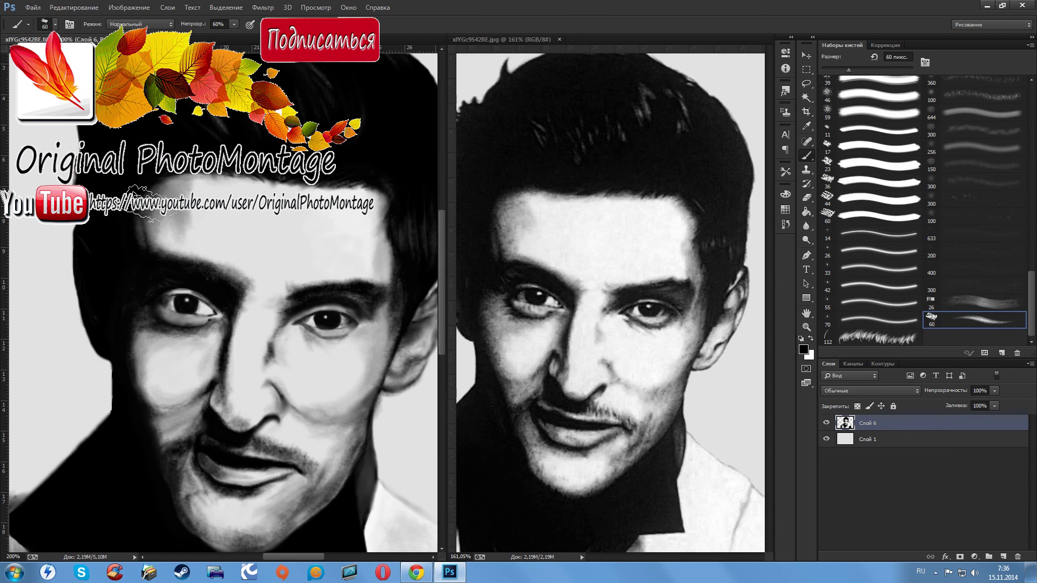